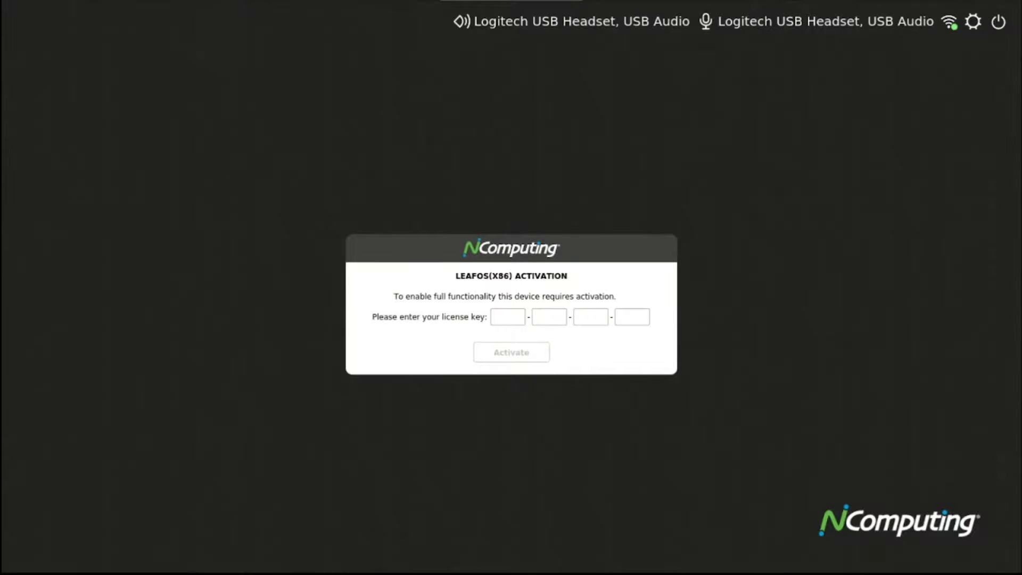
# Review the 5 GHz Sprocketlurline WiFi network's properties and keep that network.
pyautogui.click(951, 23)
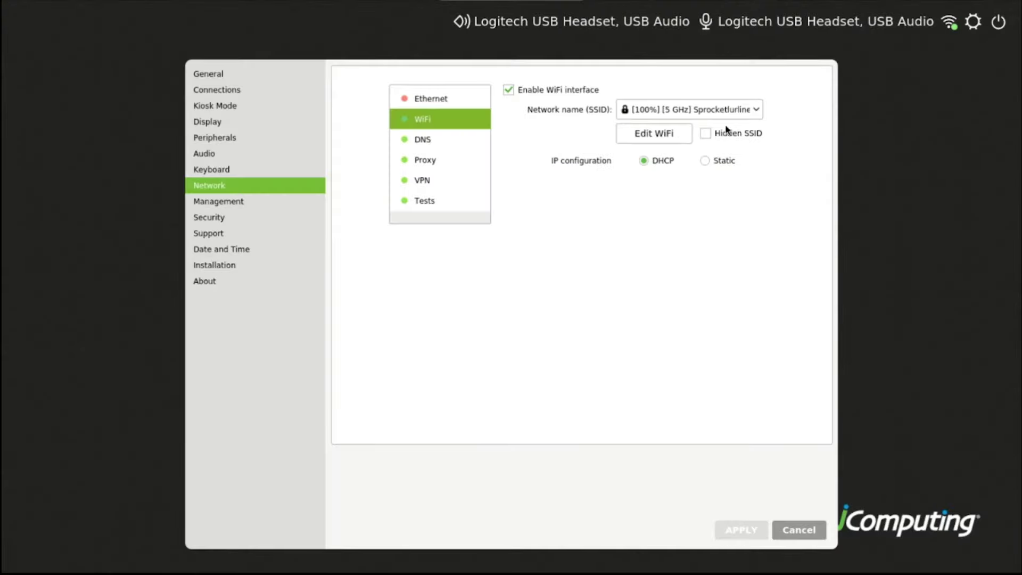
pyautogui.click(715, 113)
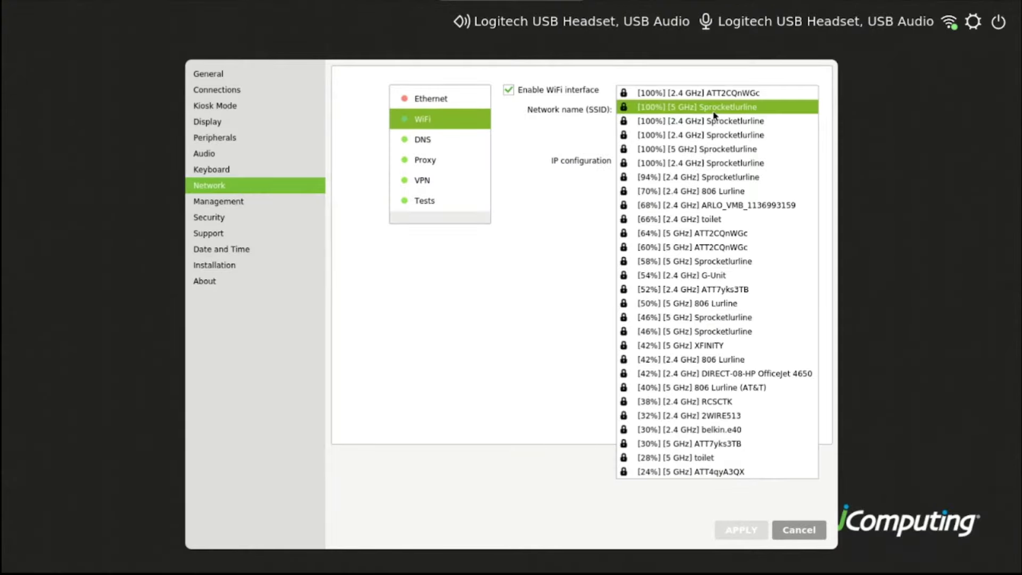
pyautogui.click(582, 79)
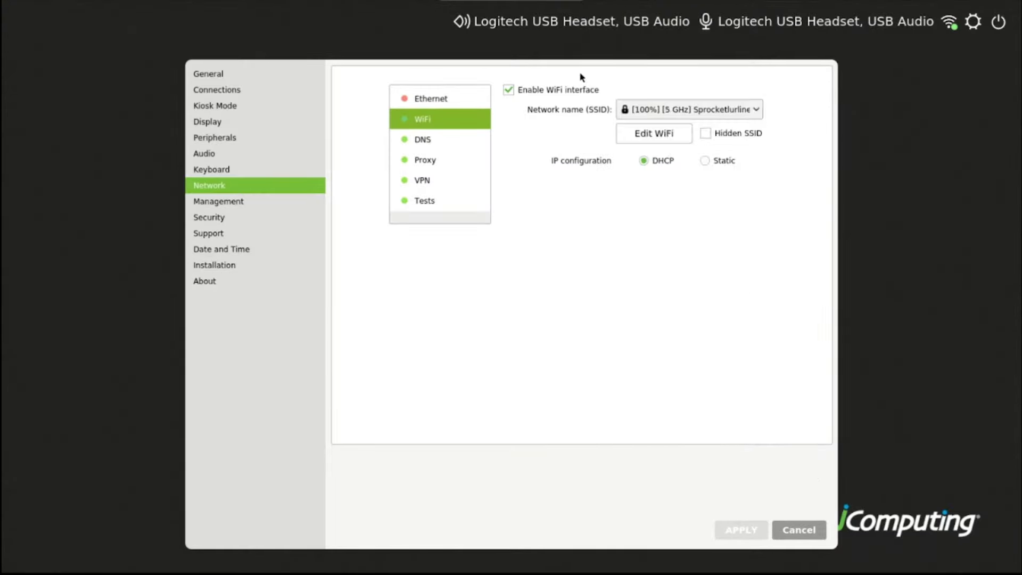
pyautogui.click(650, 134)
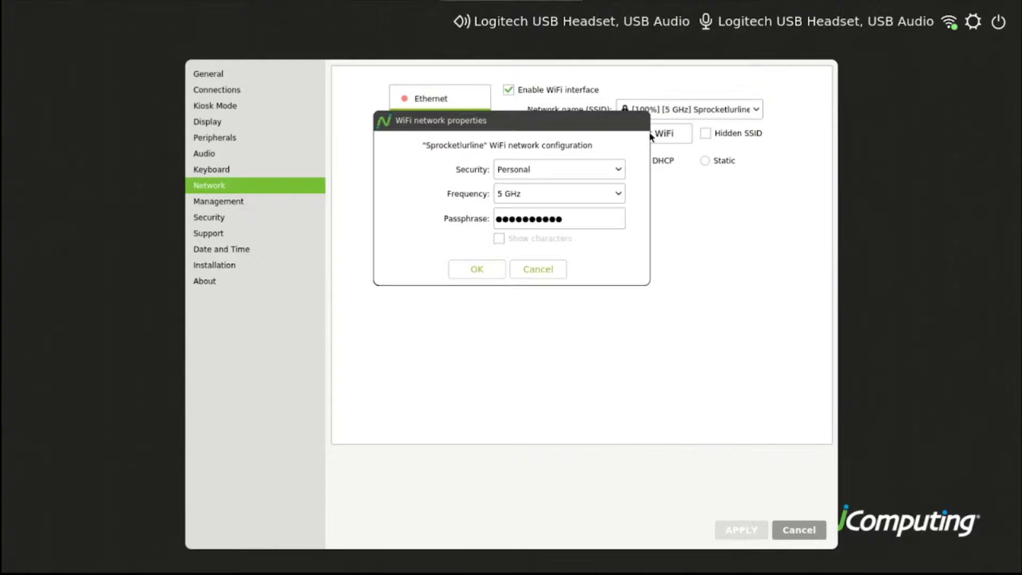
pyautogui.click(476, 270)
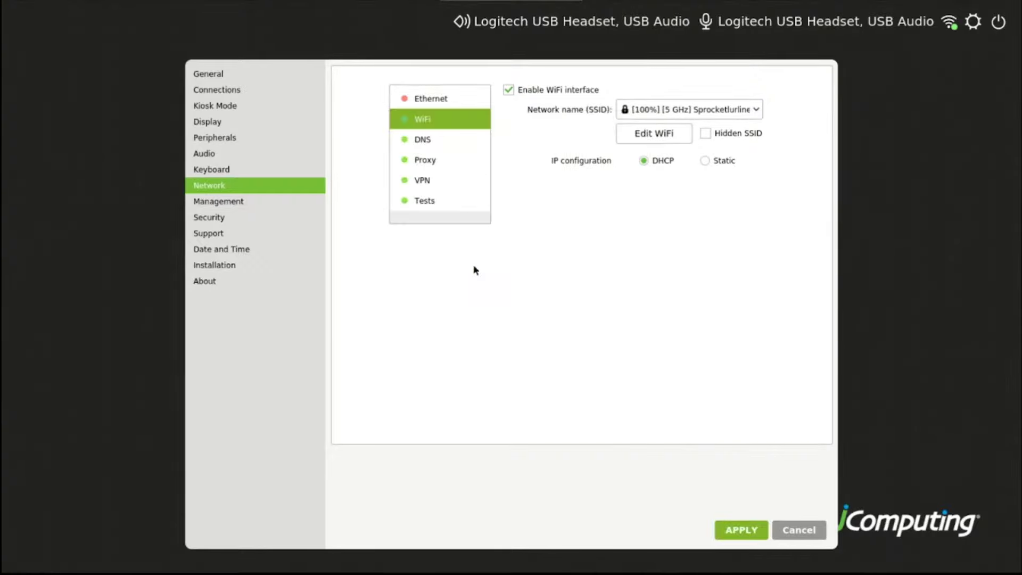
# Turn the Ethernet interface on and back off, returning to the WiFi settings.
pyautogui.click(431, 99)
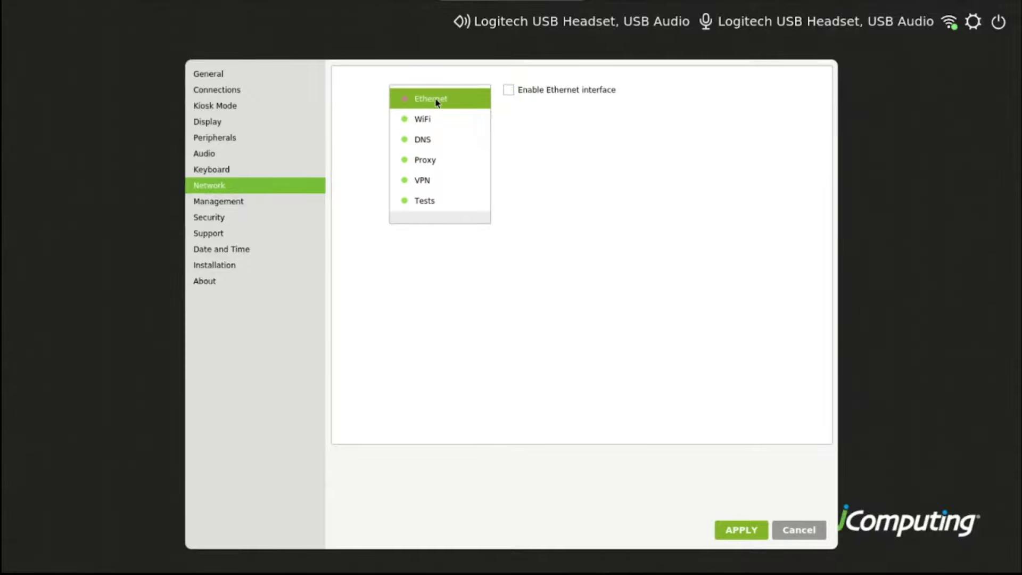
pyautogui.click(509, 89)
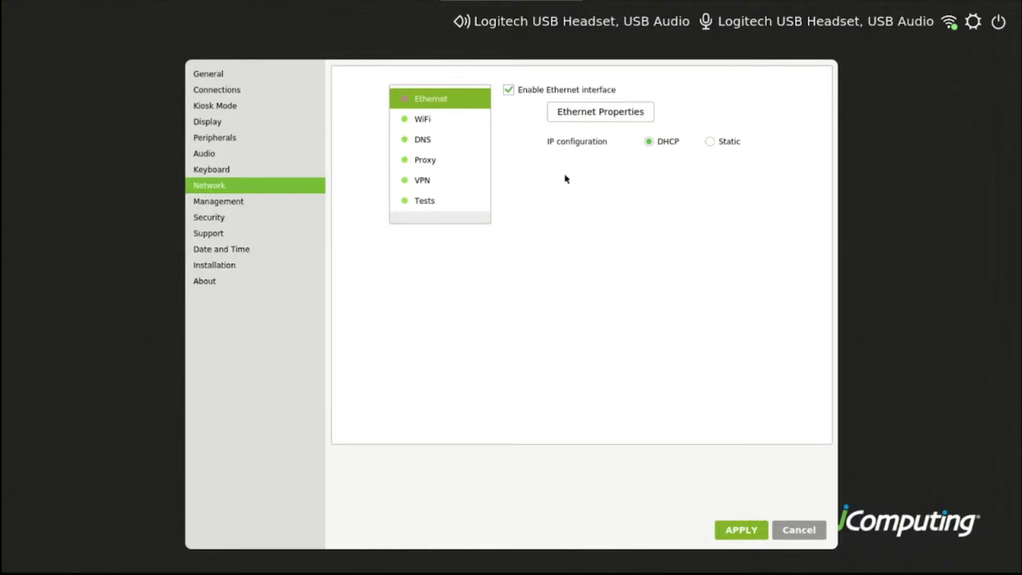
pyautogui.click(509, 91)
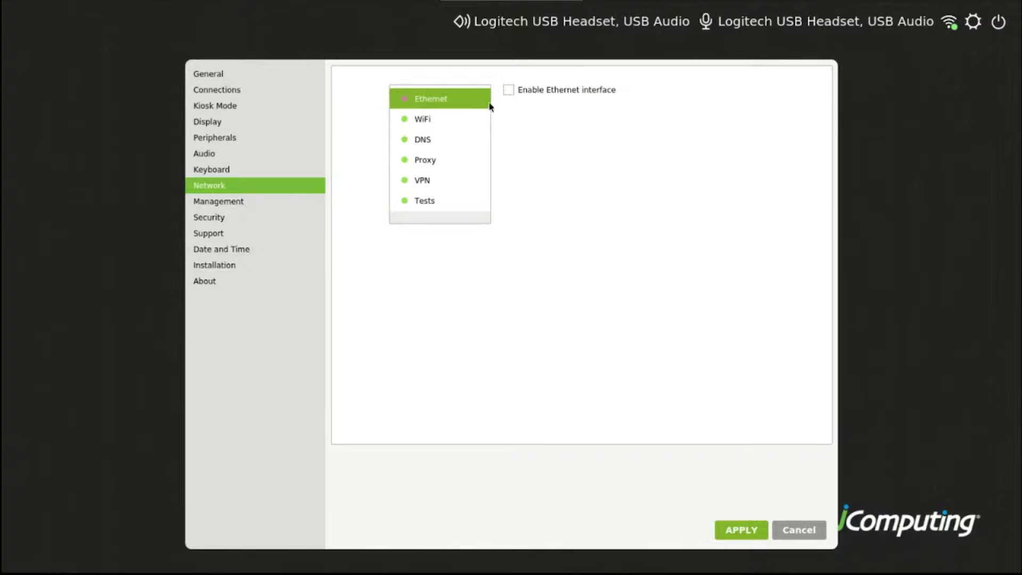
pyautogui.click(446, 121)
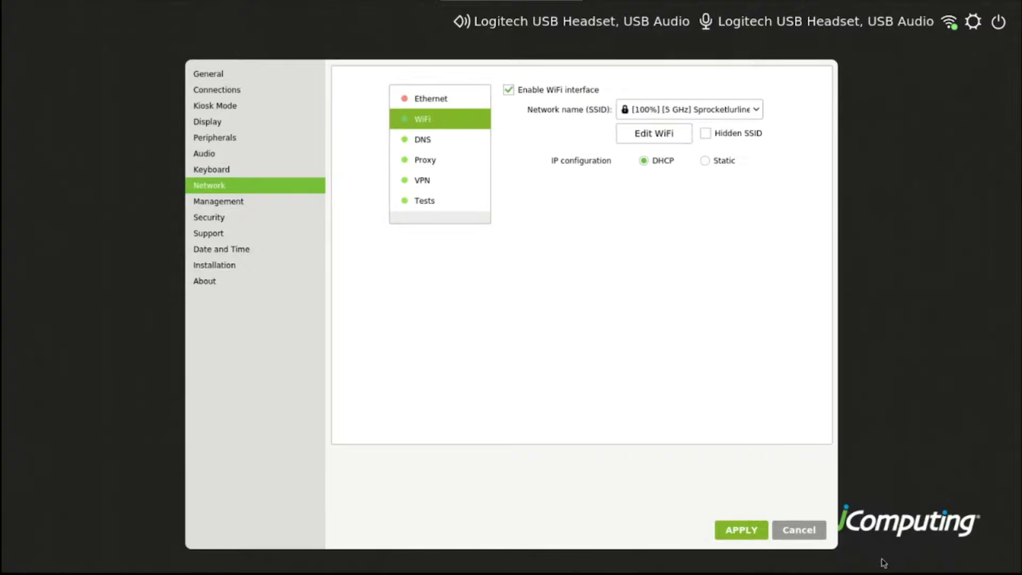
# Discard the unsaved network changes and activate the device with its license key.
pyautogui.click(817, 530)
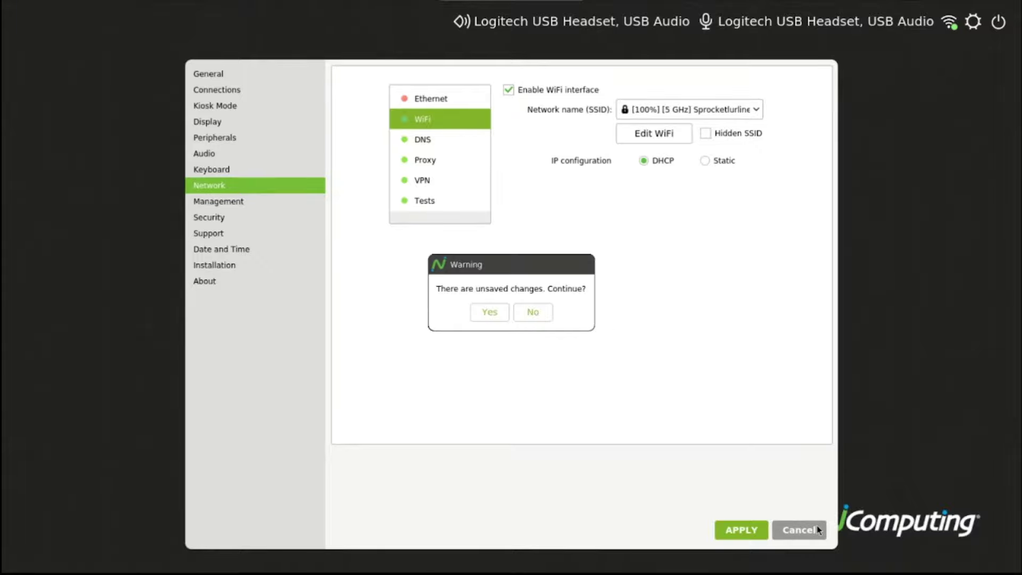
pyautogui.click(486, 317)
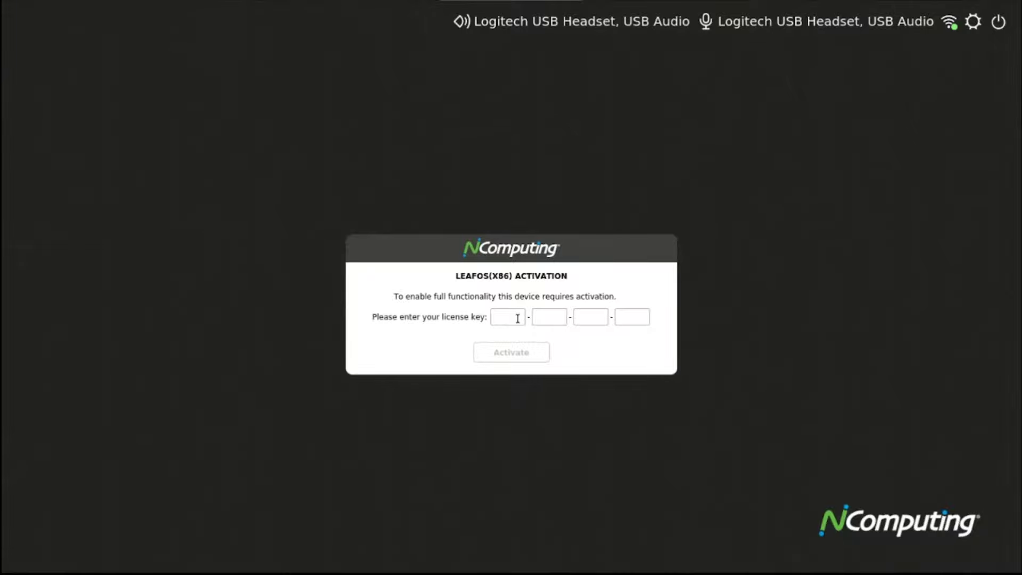
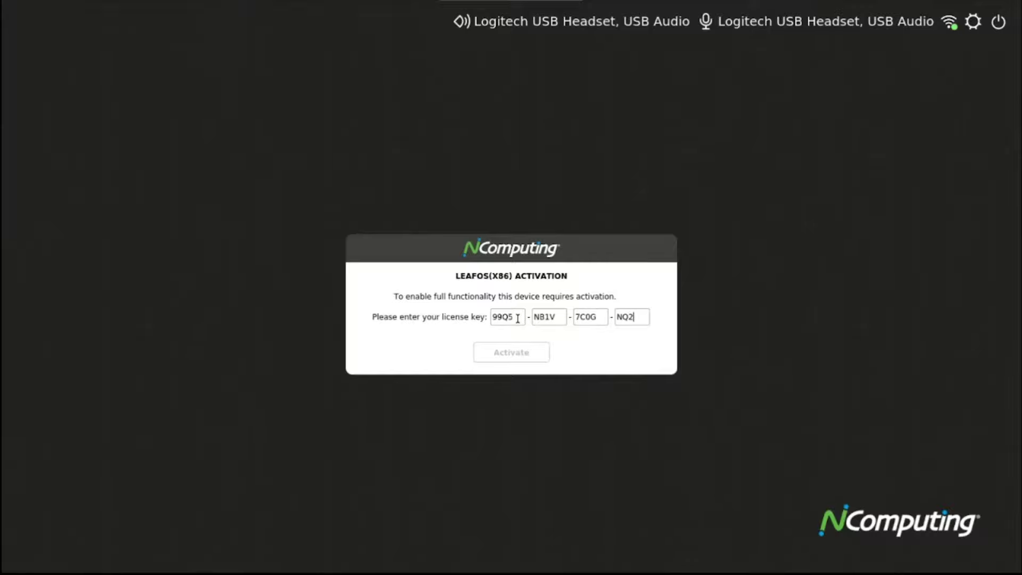
pyautogui.press('Return')
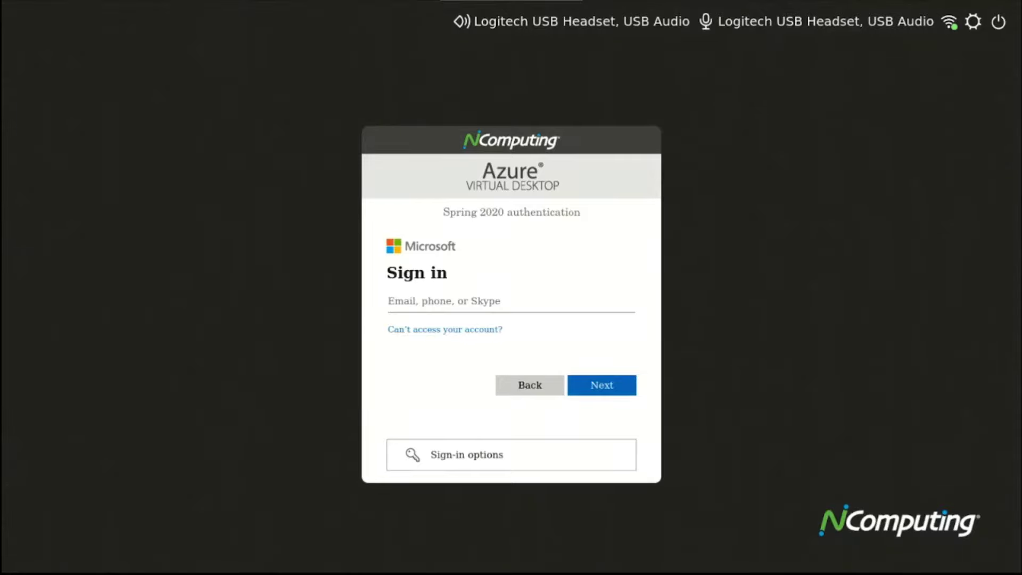
# Enable a VPN connection and try the OpenConnect, PPTP and IPSec VPN types.
pyautogui.click(973, 21)
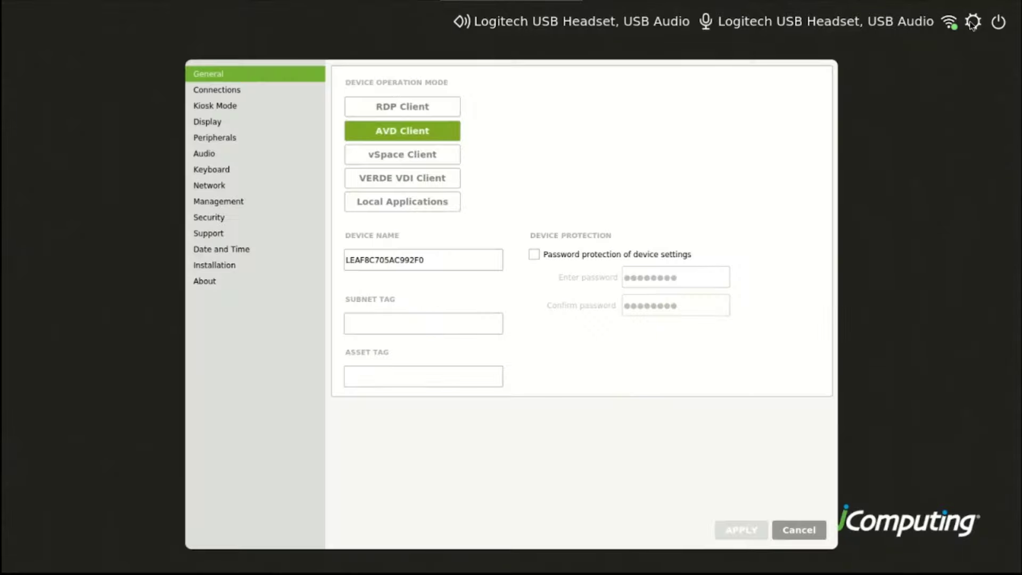
pyautogui.click(216, 188)
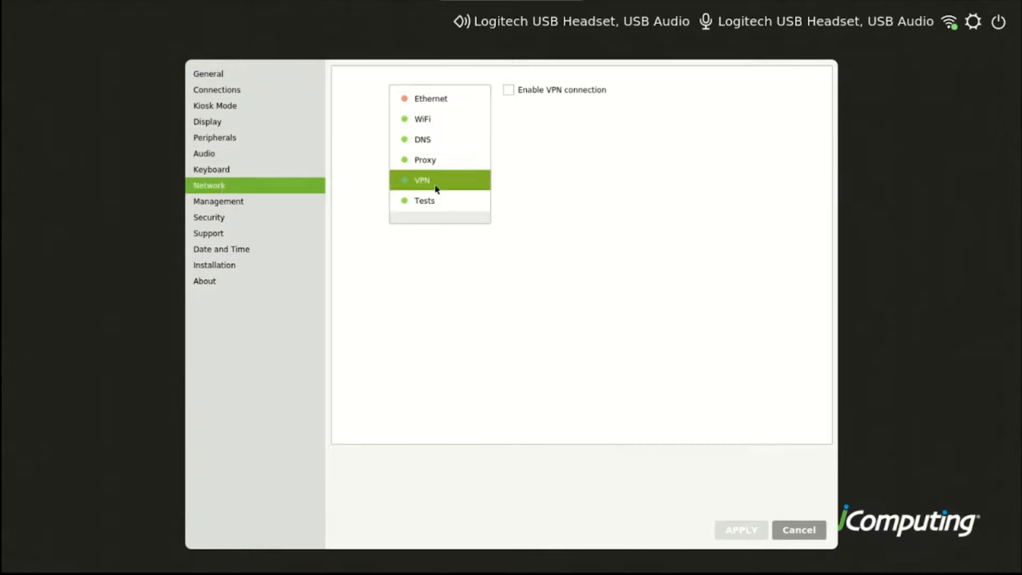
pyautogui.click(509, 90)
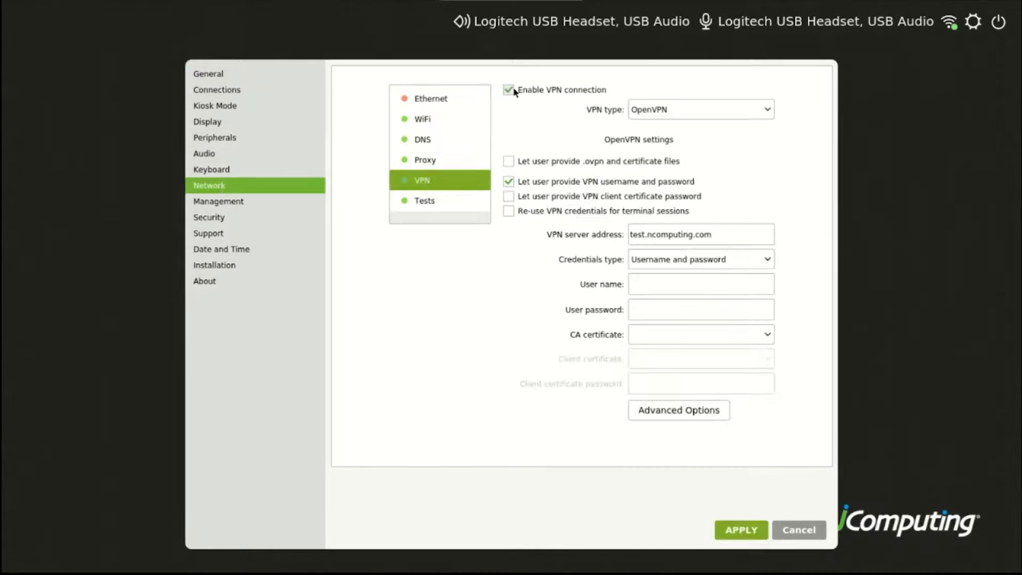
pyautogui.click(739, 111)
pyautogui.click(729, 122)
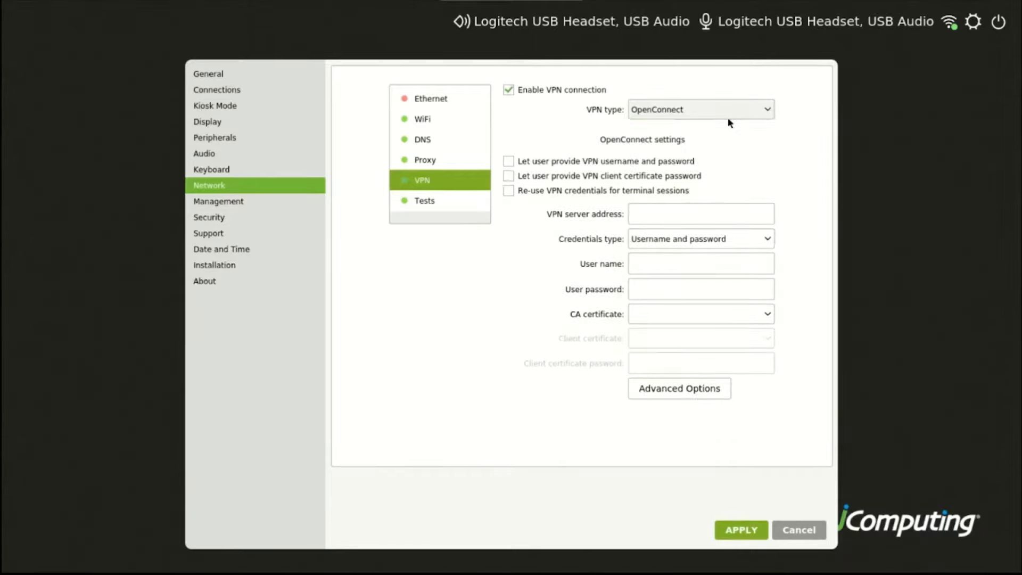
pyautogui.click(735, 106)
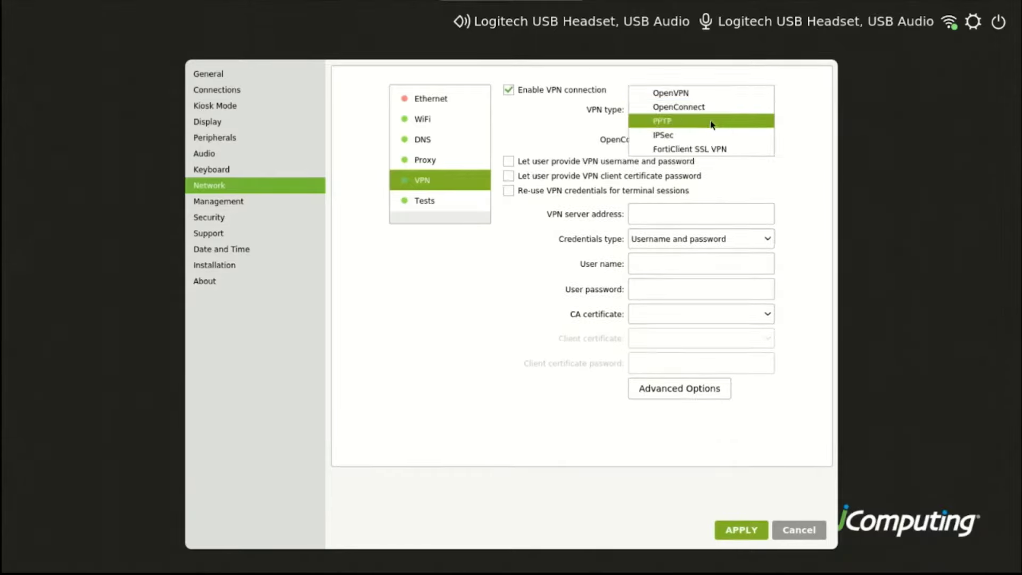
pyautogui.click(711, 122)
pyautogui.click(719, 105)
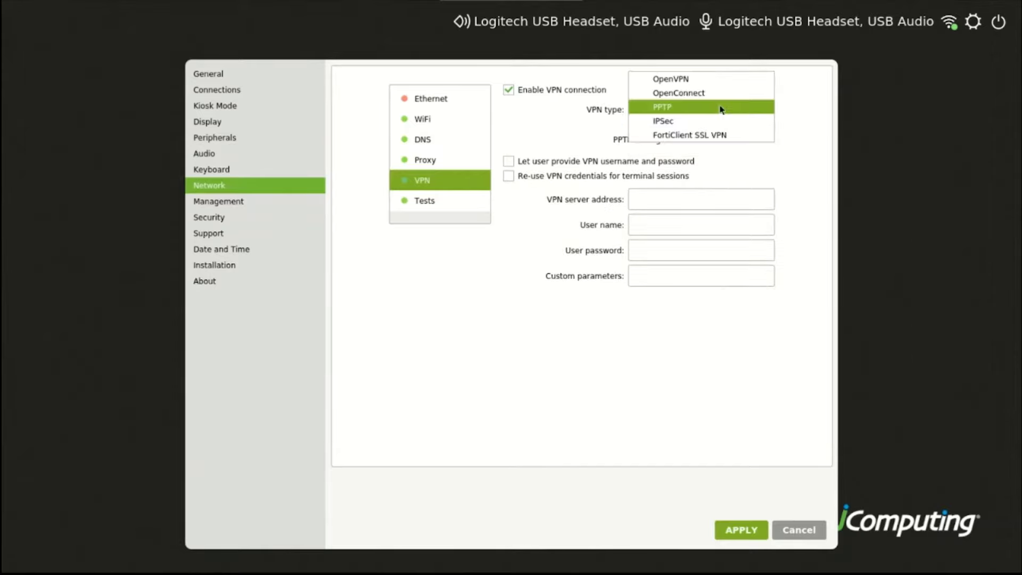
pyautogui.click(715, 124)
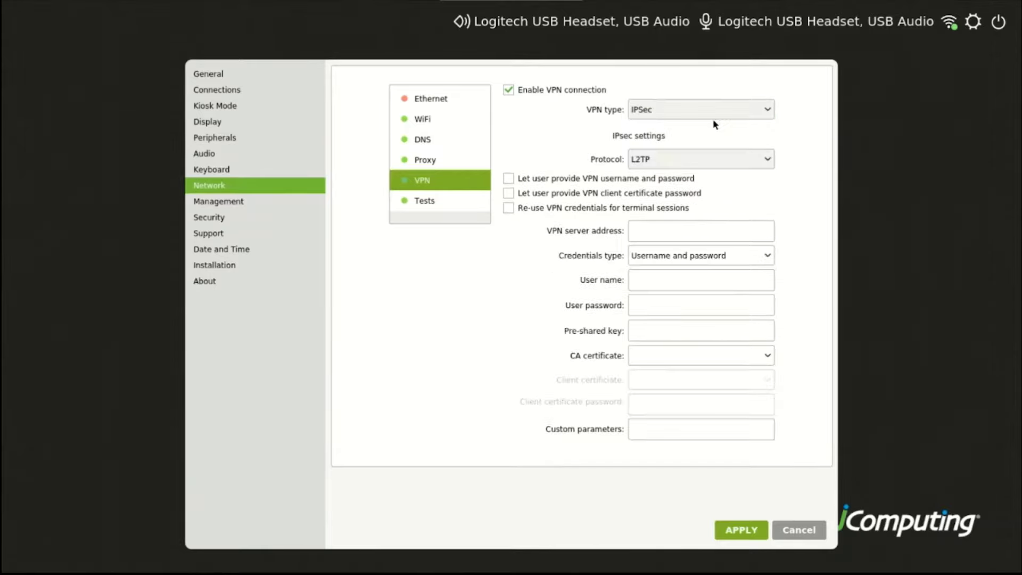
# Settle on OpenVPN to test.ncomputing.com with user-supplied username and password, and apply.
pyautogui.click(705, 161)
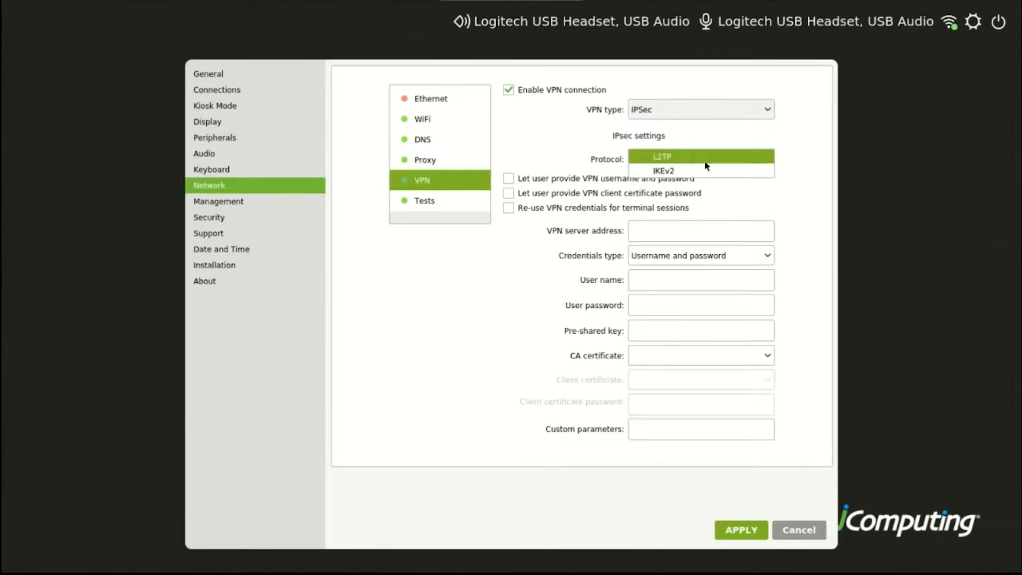
pyautogui.click(713, 130)
pyautogui.click(709, 107)
pyautogui.click(707, 122)
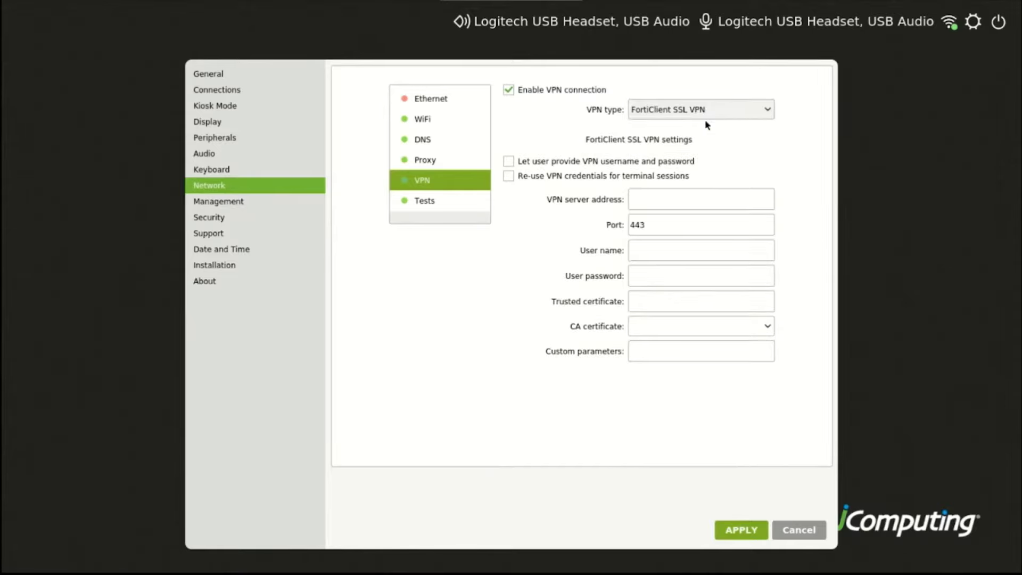
pyautogui.click(707, 108)
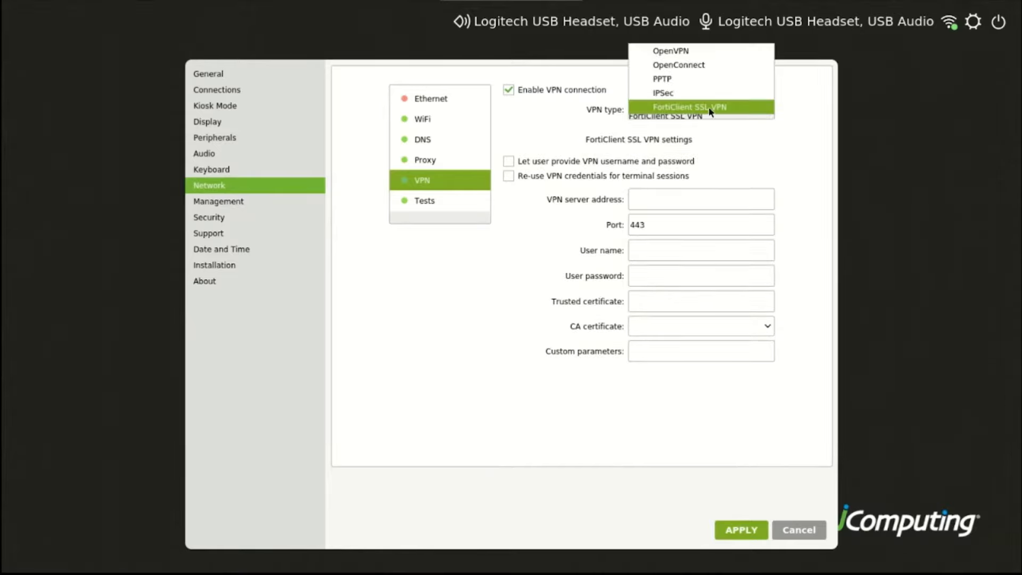
pyautogui.click(689, 51)
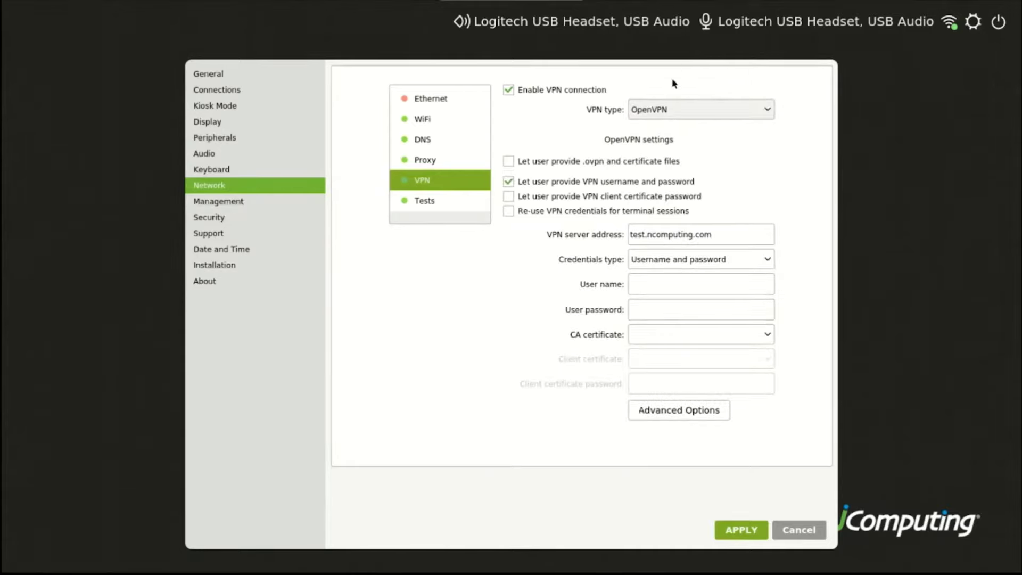
pyautogui.click(509, 183)
pyautogui.click(747, 232)
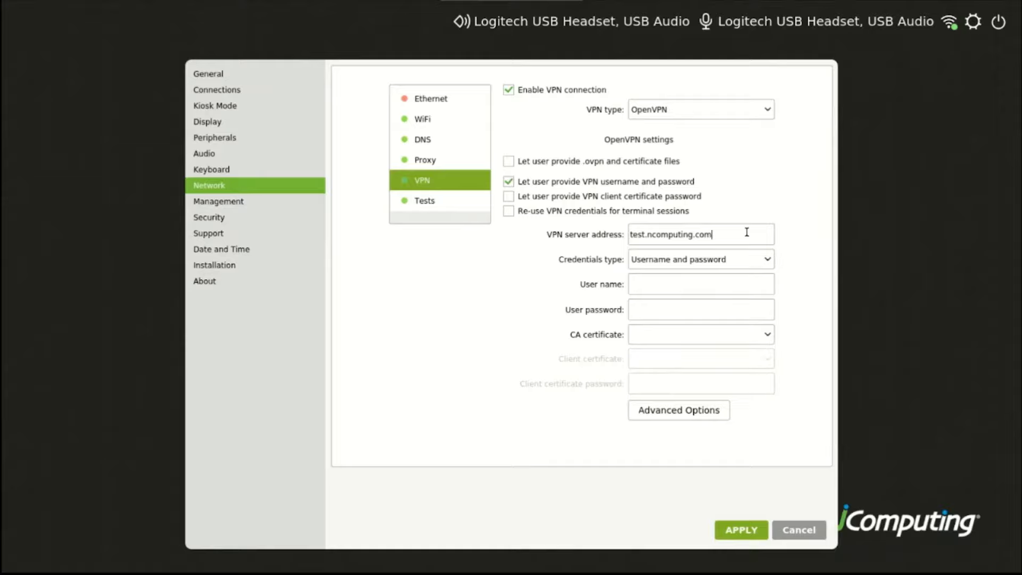
pyautogui.click(741, 530)
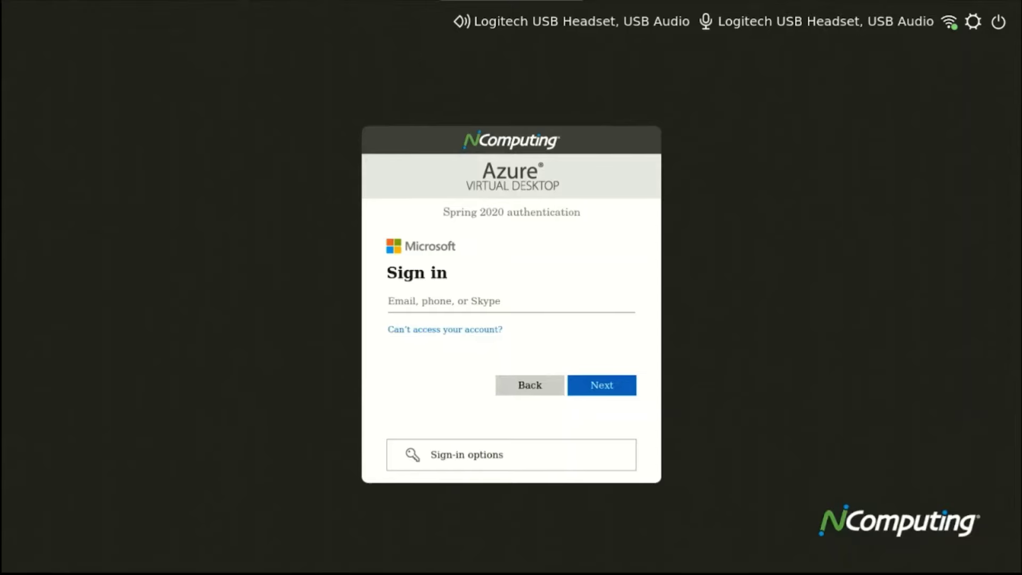
# Open the device settings from the gear tray icon, landing on the General page.
pyautogui.click(972, 24)
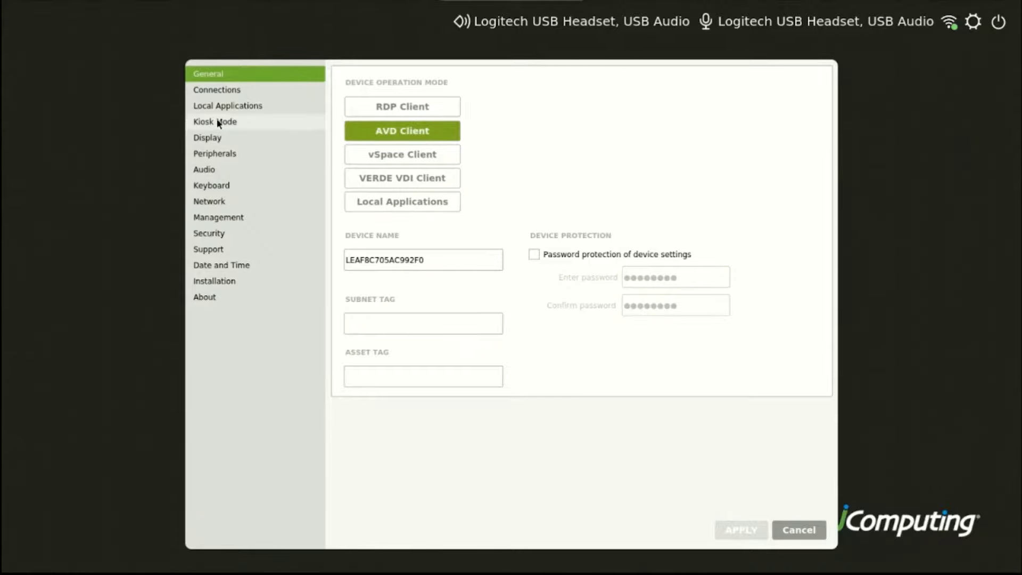
# In Display settings, keep the screen saver timeout at Never and action 'Turn the screens off'.
pyautogui.click(237, 141)
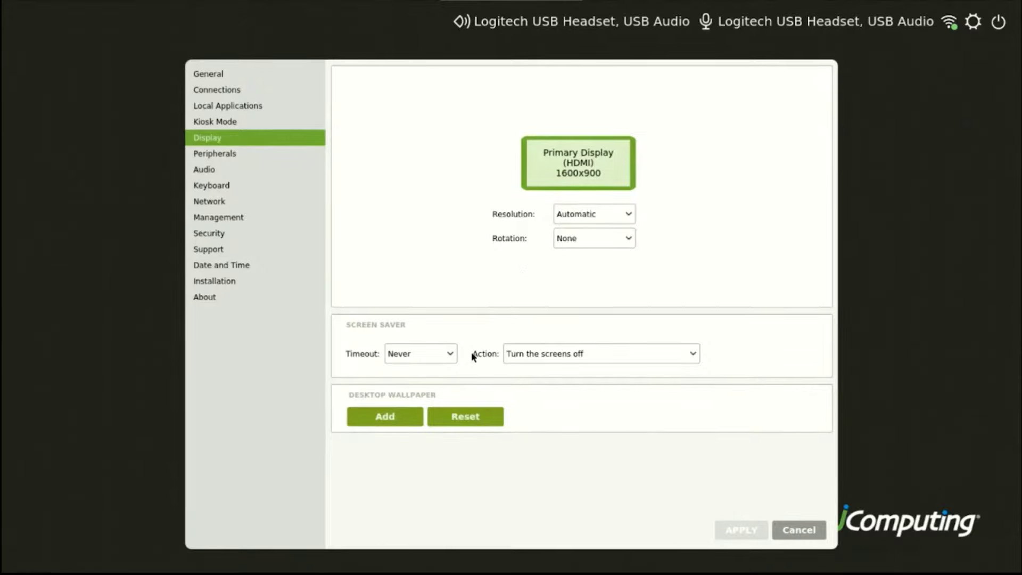
pyautogui.click(439, 355)
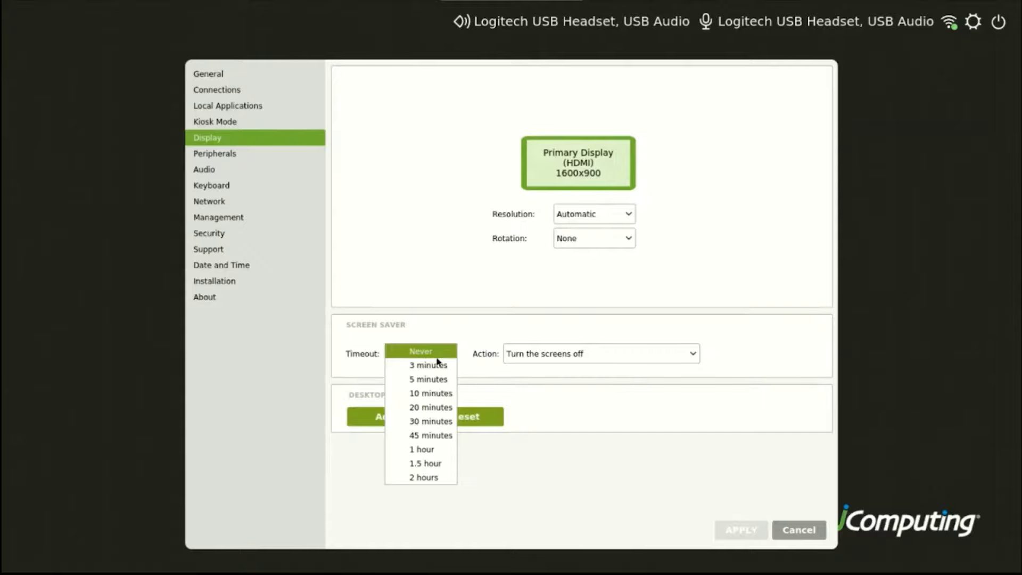
pyautogui.click(431, 351)
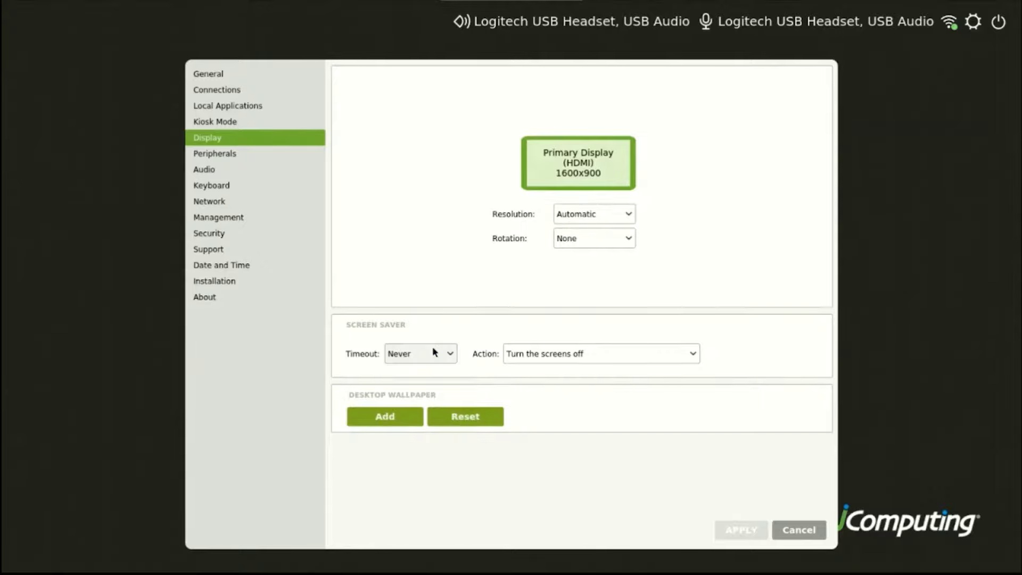
pyautogui.click(548, 355)
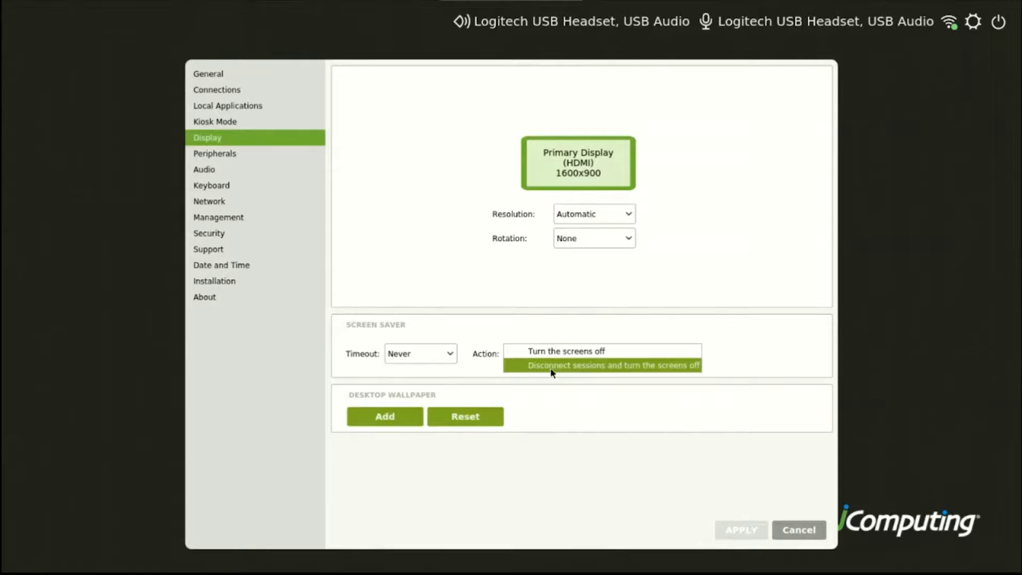
pyautogui.click(507, 320)
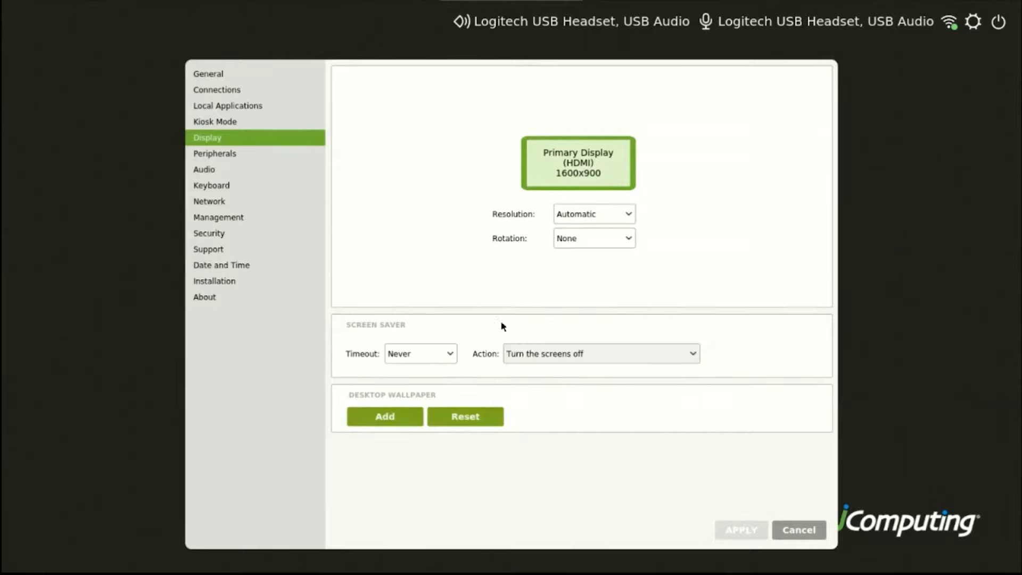
# Add the grey NComputing desktop wallpaper from its pasted image URL.
pyautogui.click(382, 417)
pyautogui.click(450, 301)
pyautogui.hotkey('ctrl', 'v')
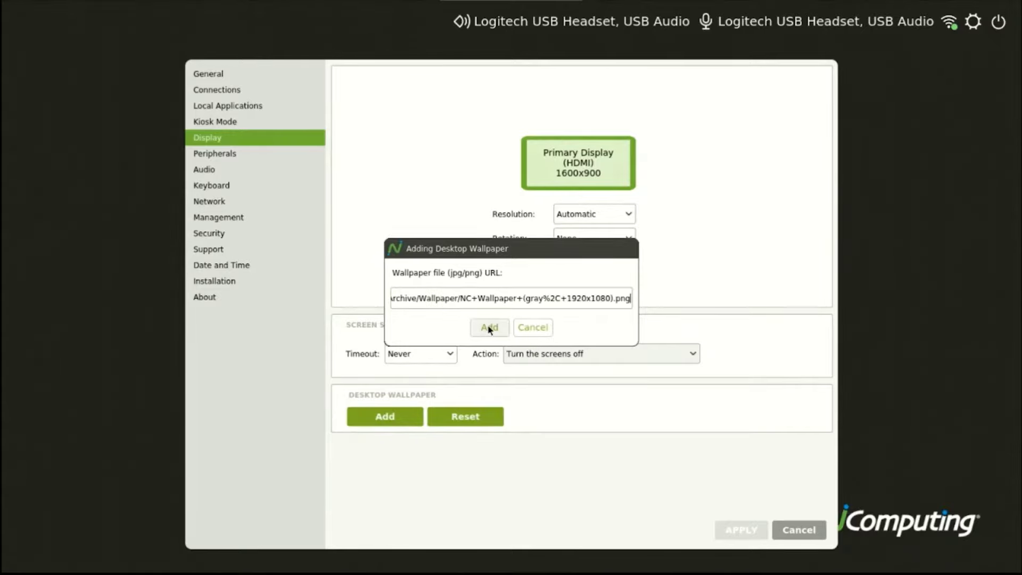
pyautogui.click(489, 327)
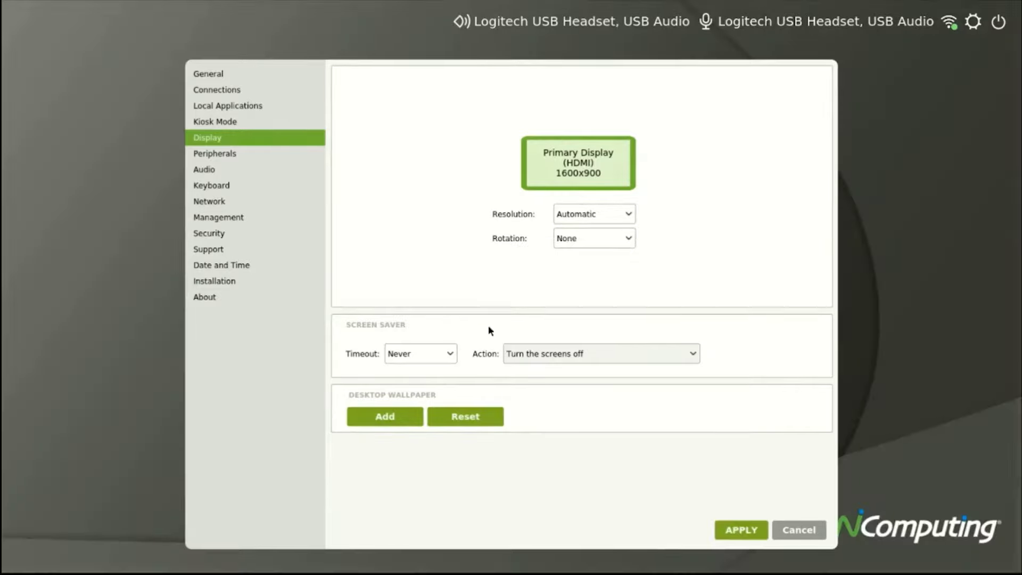
# Look through the Peripherals and Keyboard settings, keeping the US keyboard layout.
pyautogui.click(213, 154)
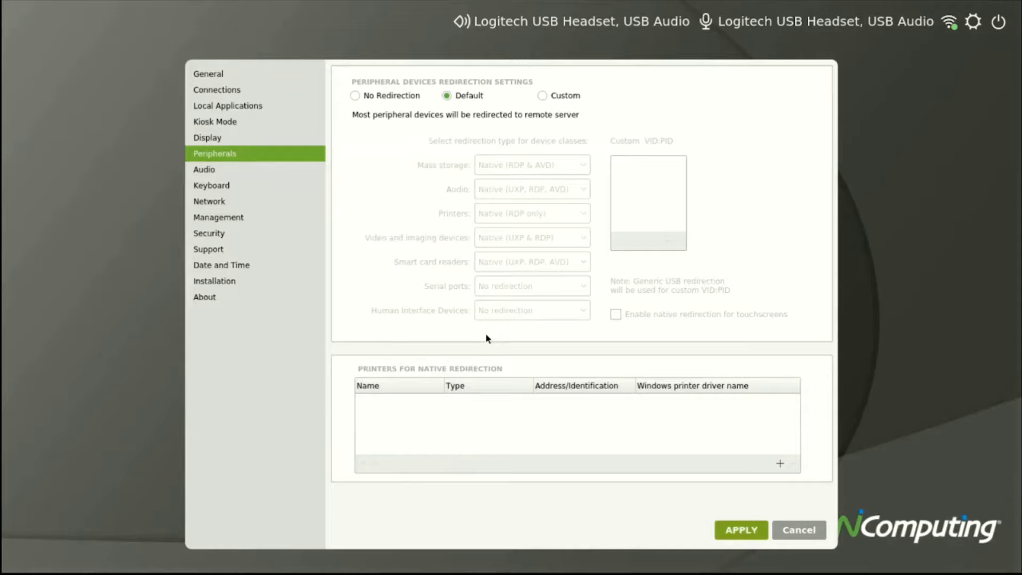
pyautogui.click(216, 188)
pyautogui.click(400, 132)
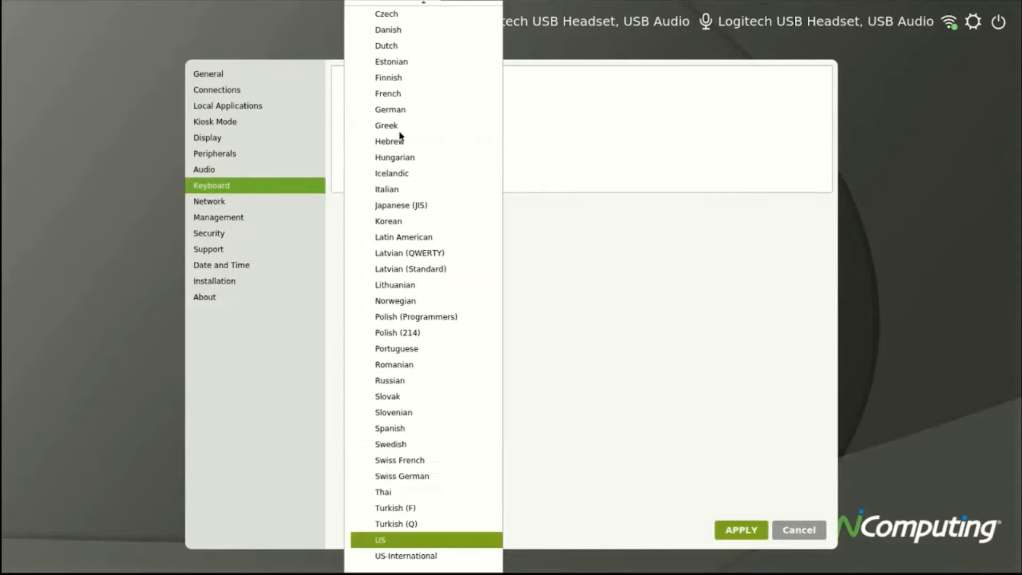
pyautogui.click(215, 204)
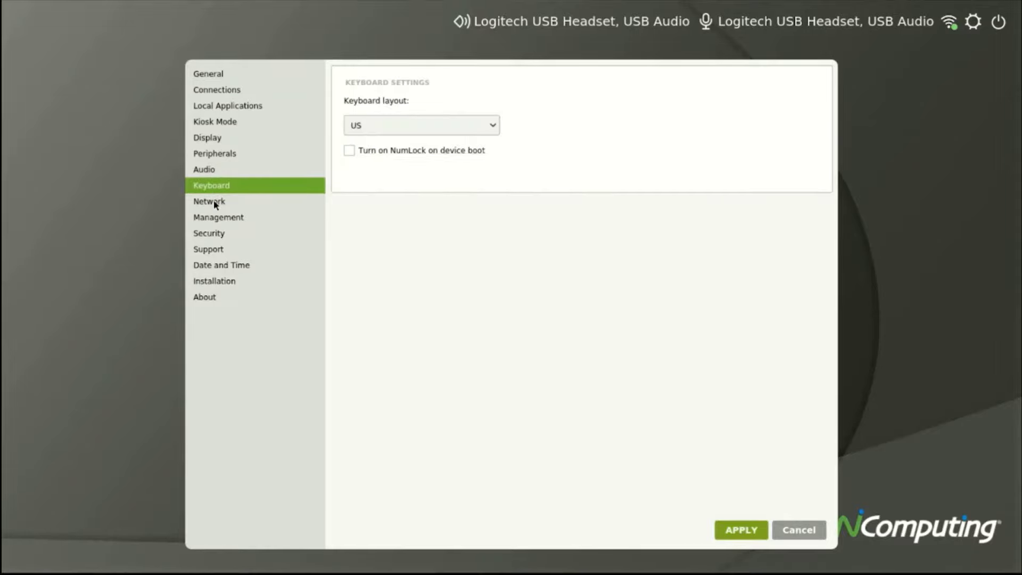
# Toggle the PMC address to manual and back to automatic, then view Date and Time and About.
pyautogui.click(239, 217)
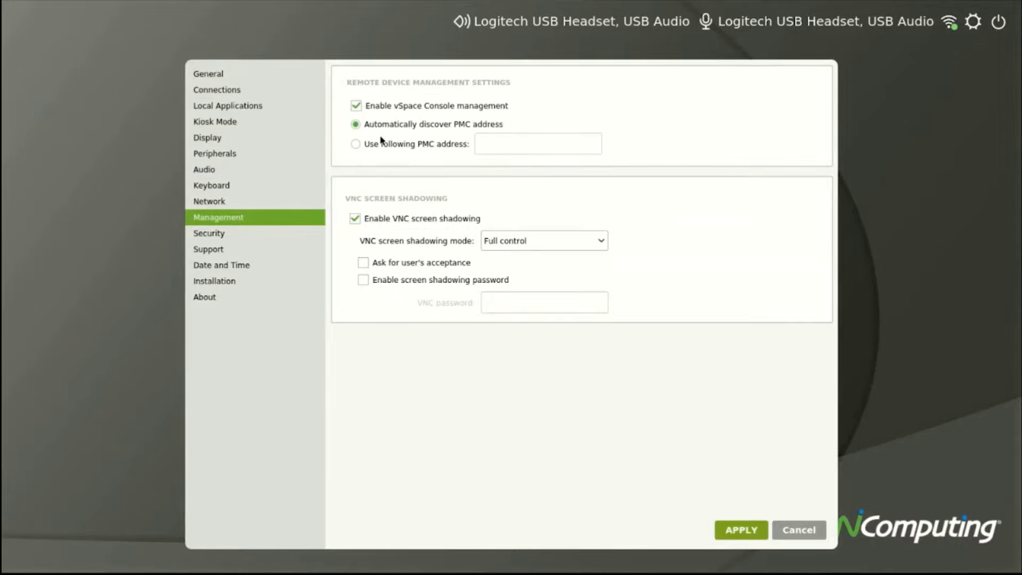
pyautogui.click(356, 145)
pyautogui.click(356, 125)
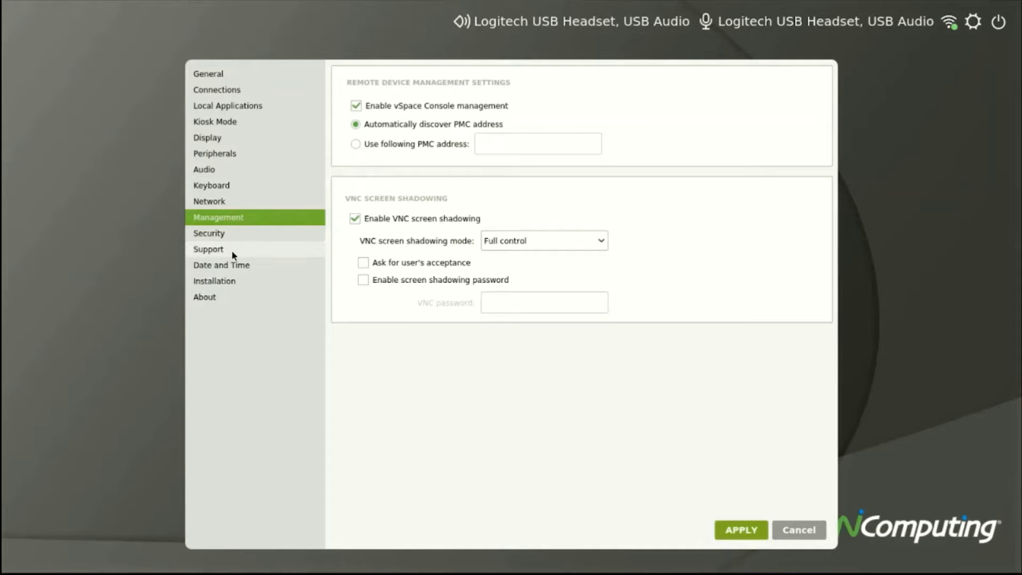
pyautogui.click(239, 269)
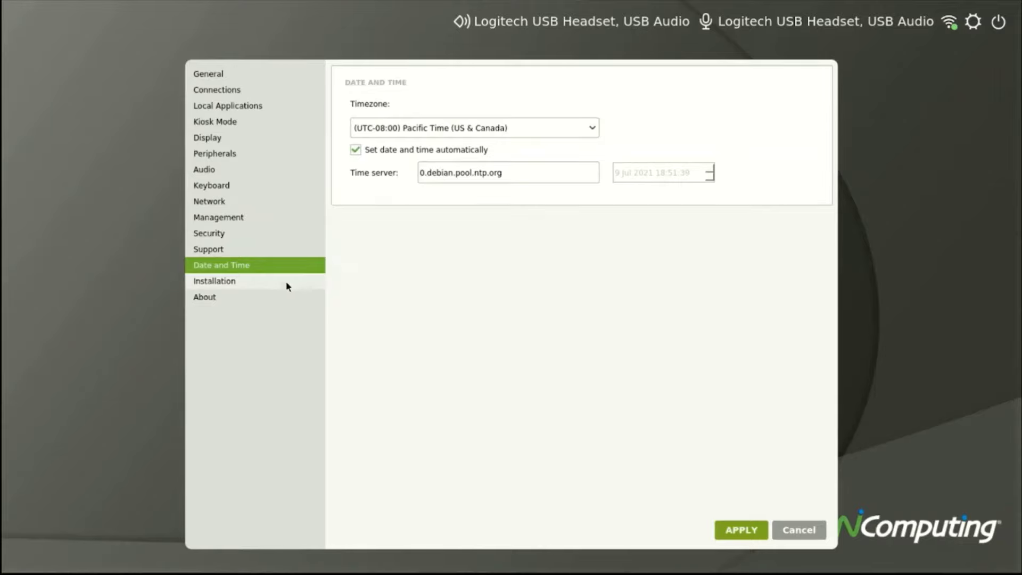
pyautogui.click(266, 301)
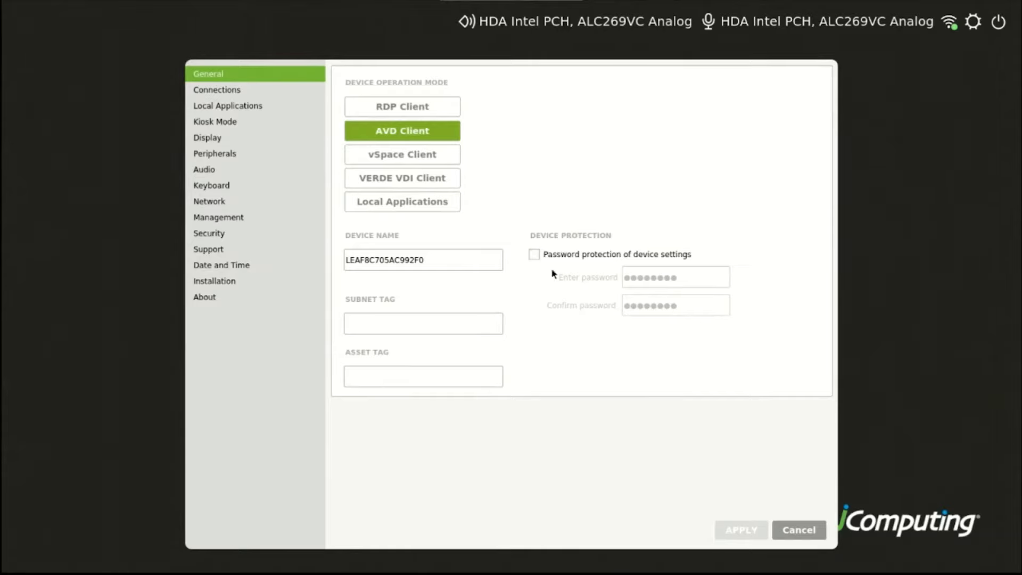
# Enable password protection for device settings with a confirmed administrator password and apply.
pyautogui.click(534, 254)
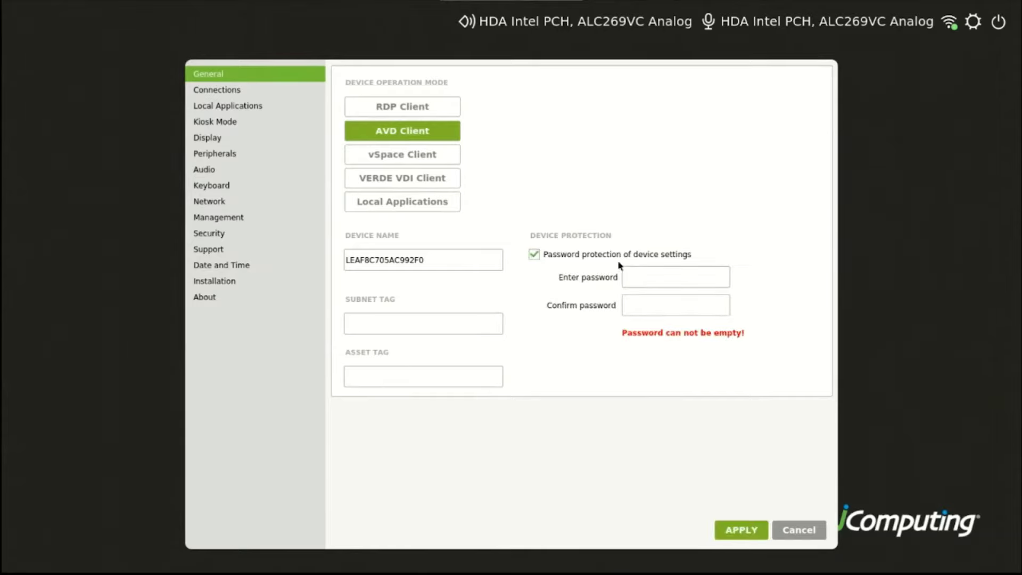
pyautogui.click(662, 273)
pyautogui.press('Tab')
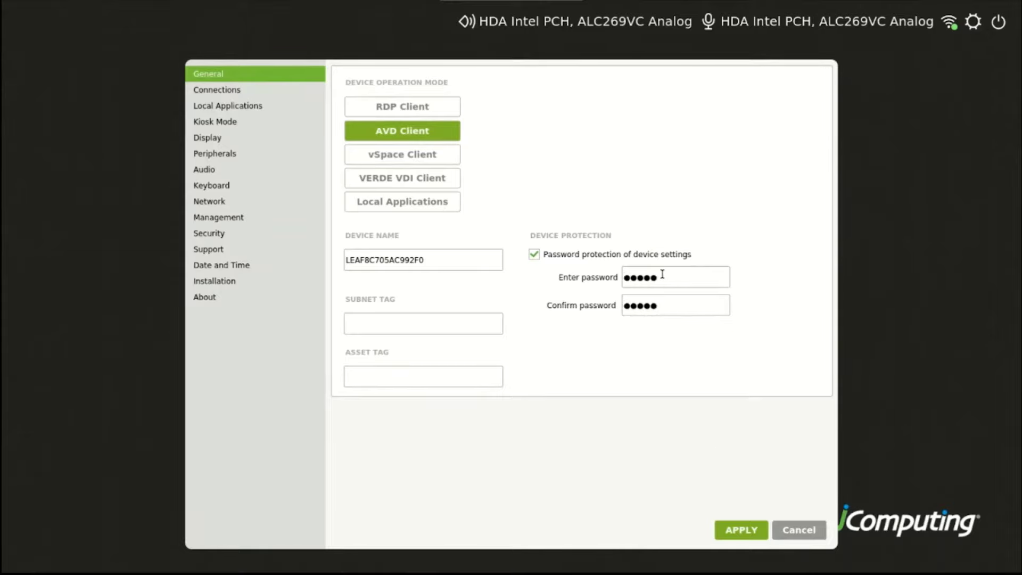
pyautogui.click(739, 532)
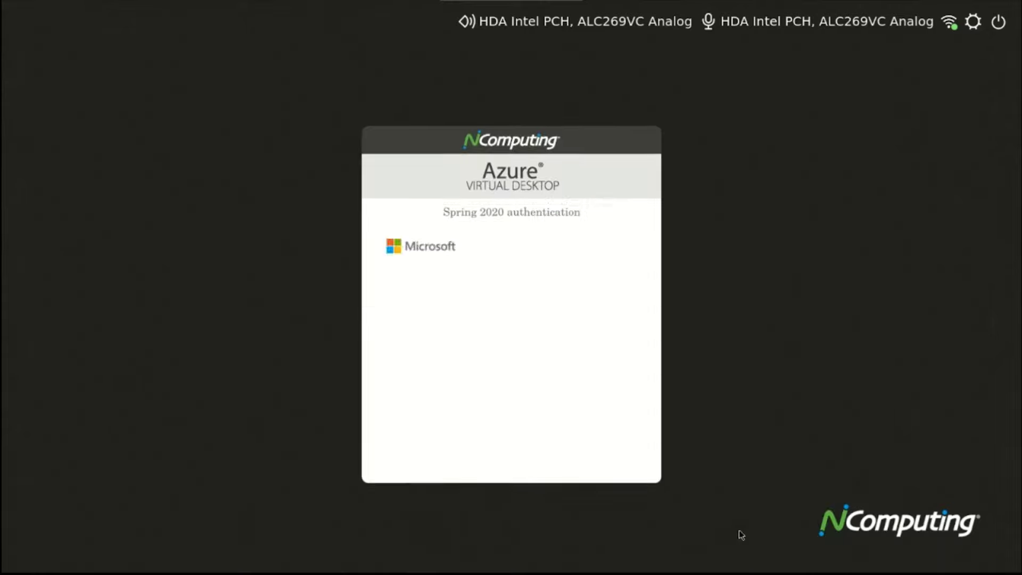
# Try opening settings from the sign-in page twice, dismissing the administrator password prompt each time.
pyautogui.click(972, 21)
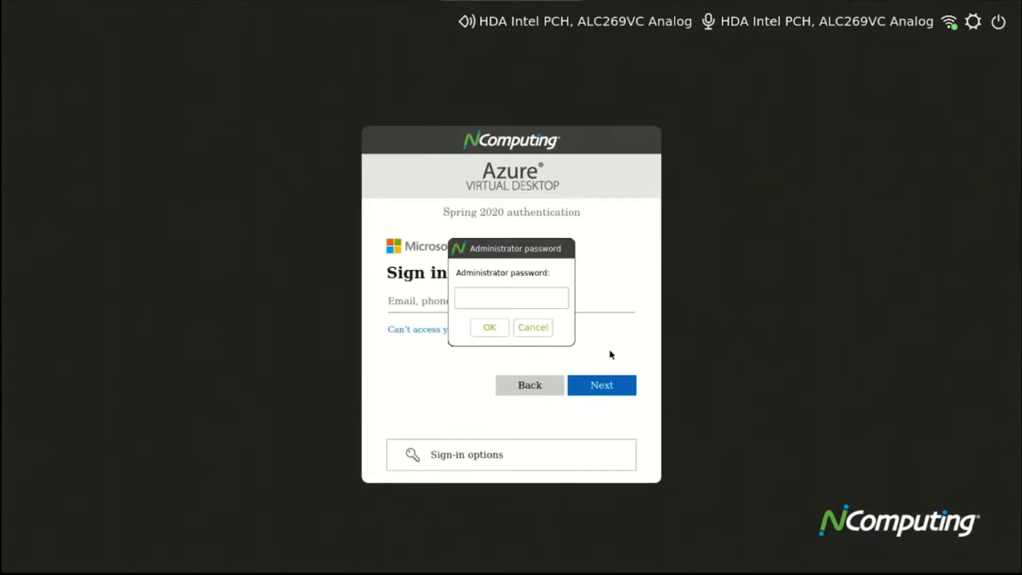
pyautogui.click(539, 329)
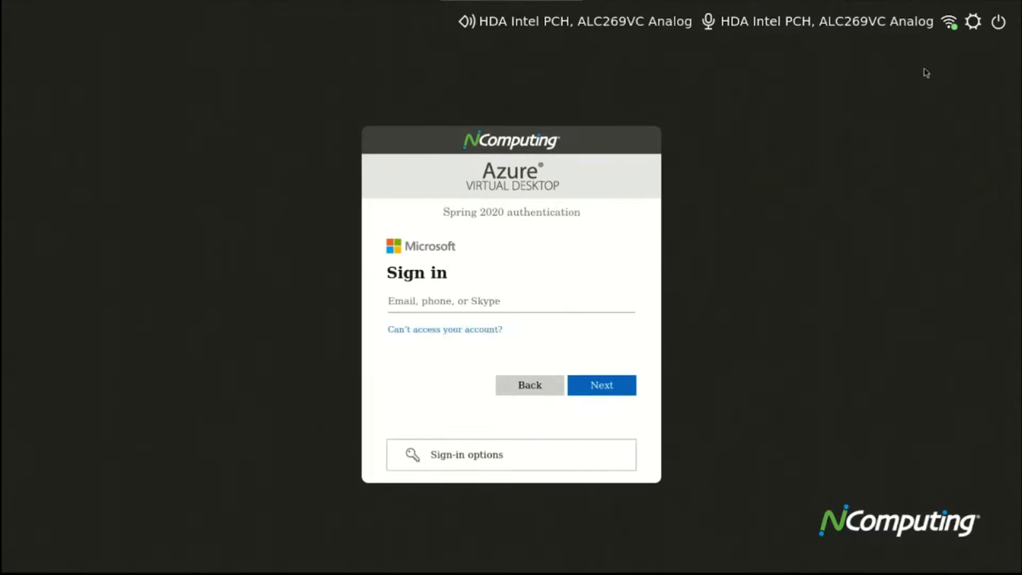
pyautogui.click(974, 23)
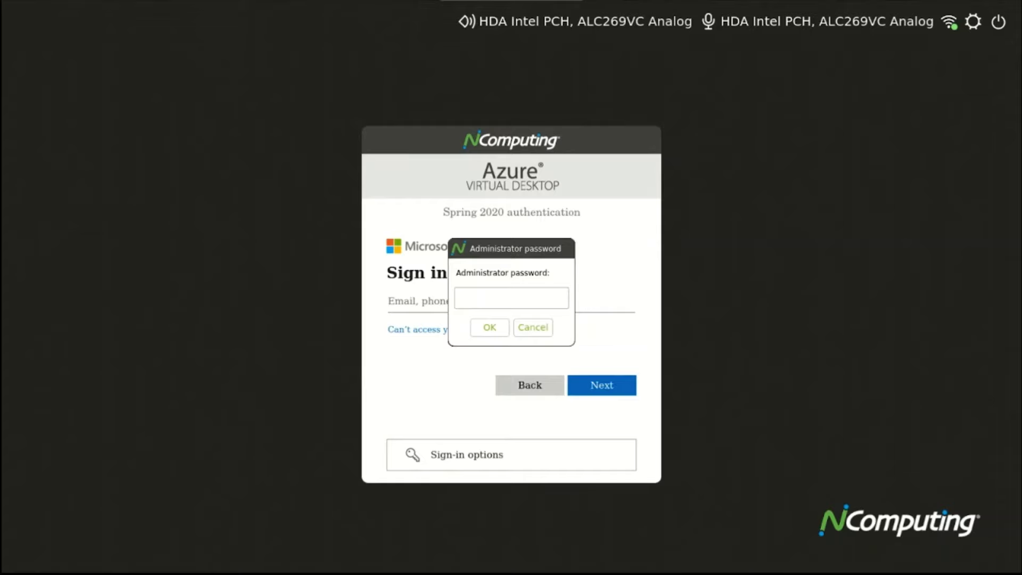
pyautogui.press('Escape')
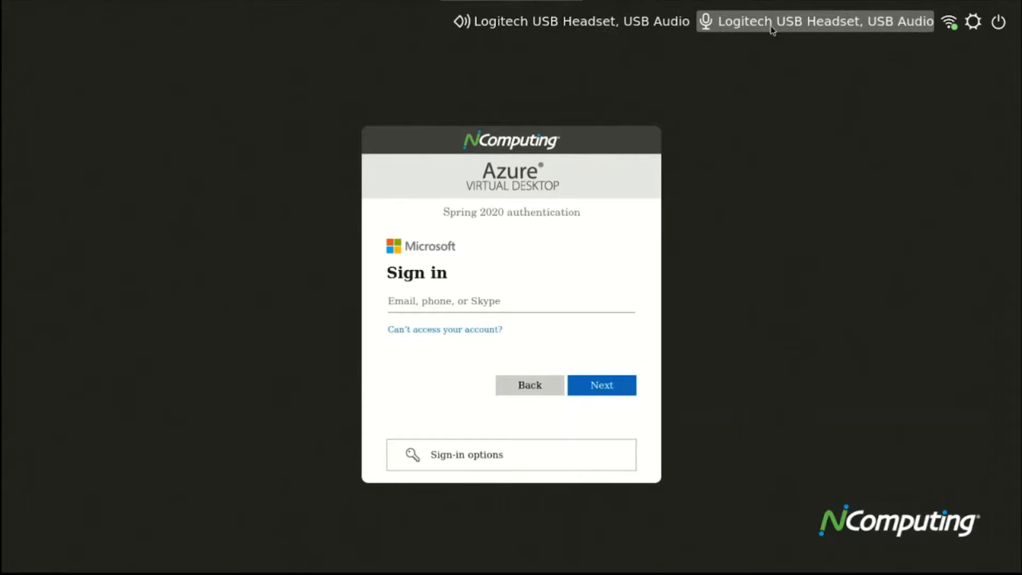
# Keep the Logitech USB headset as output, run the audio output test, and nudge headphone volume up.
pyautogui.click(646, 22)
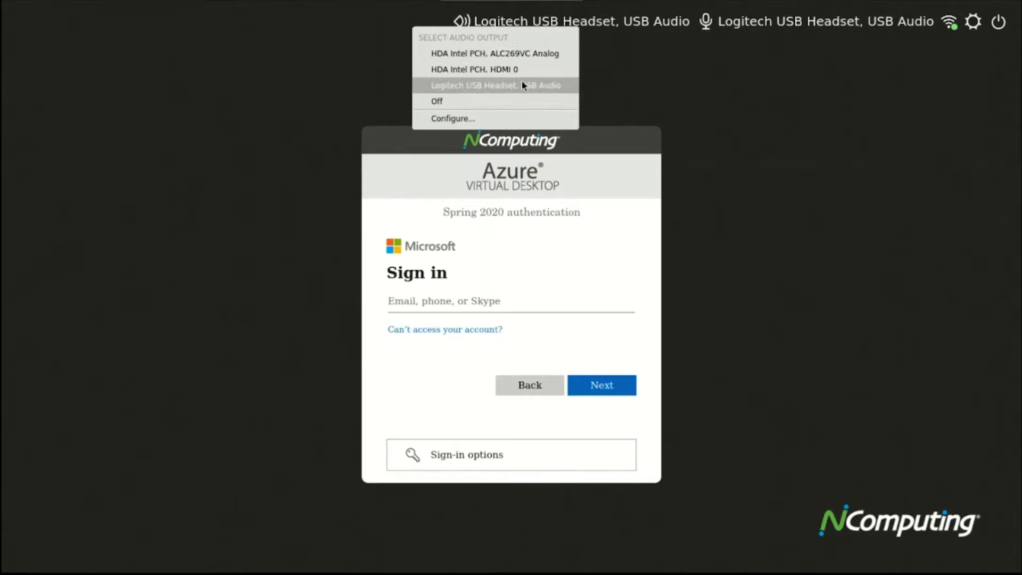
pyautogui.click(465, 119)
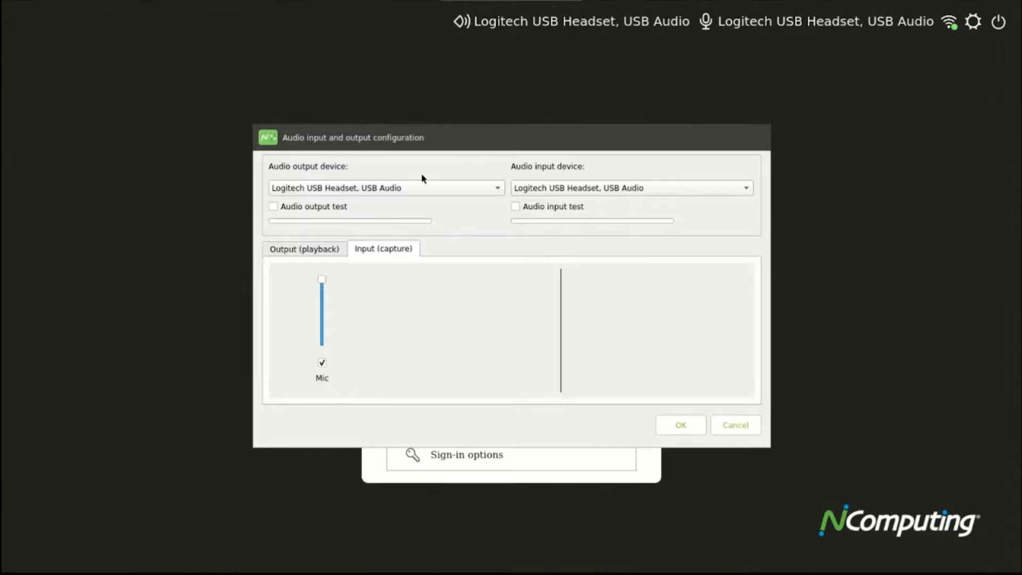
pyautogui.click(441, 193)
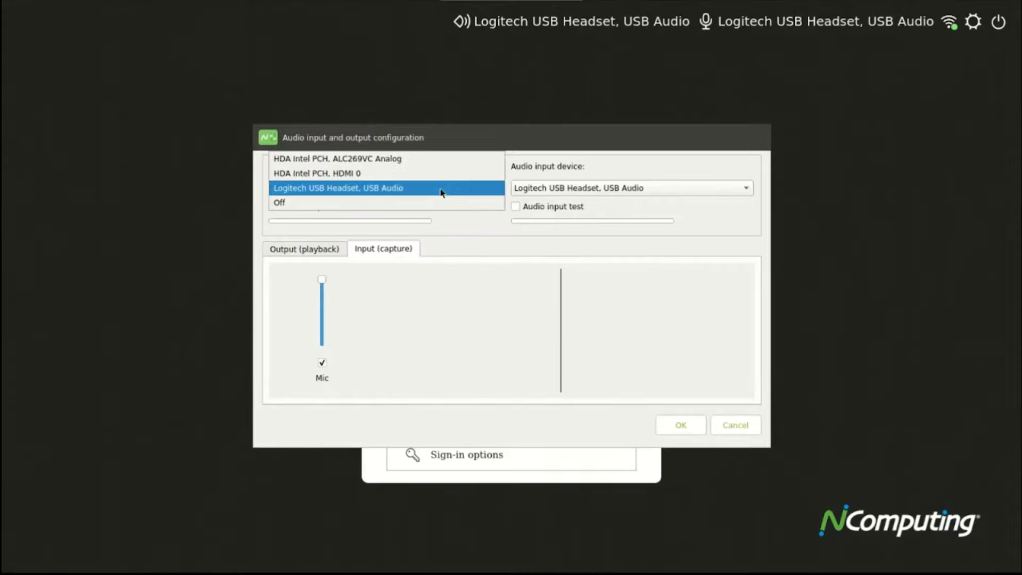
pyautogui.click(441, 192)
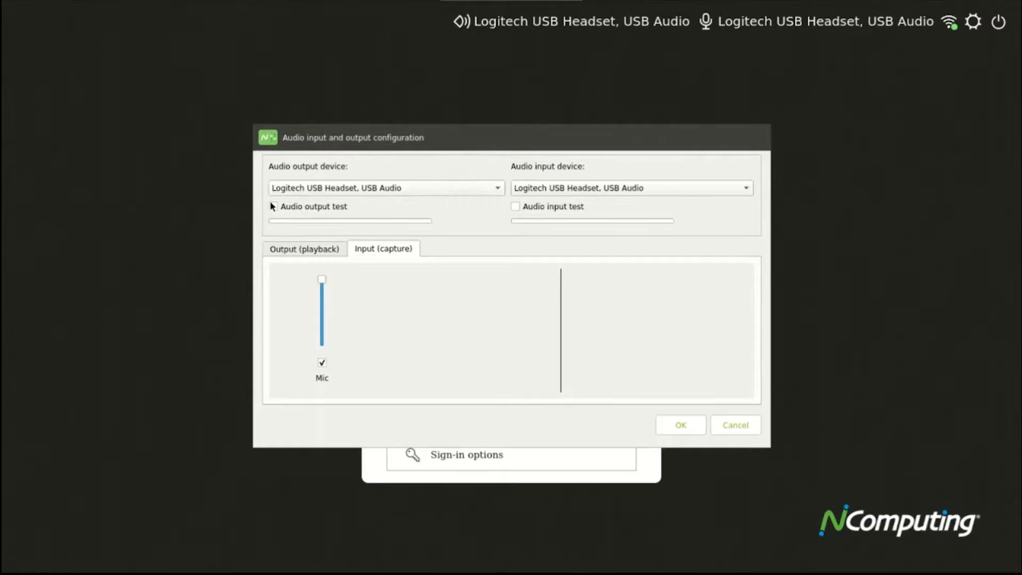
pyautogui.click(293, 254)
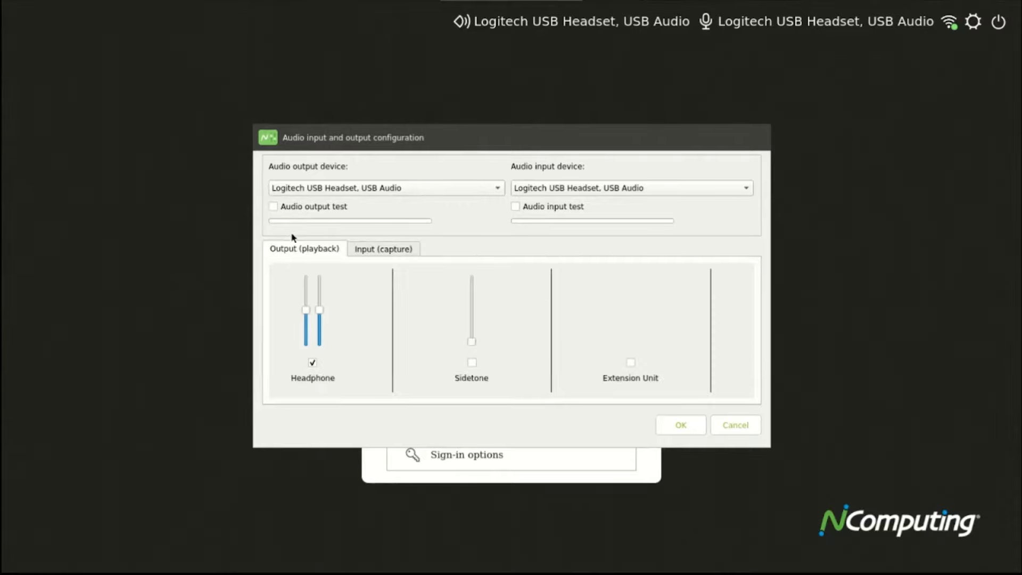
pyautogui.click(273, 207)
pyautogui.moveTo(307, 314)
pyautogui.mouseDown()
pyautogui.moveTo(306, 303)
pyautogui.moveTo(320, 302)
pyautogui.mouseUp()
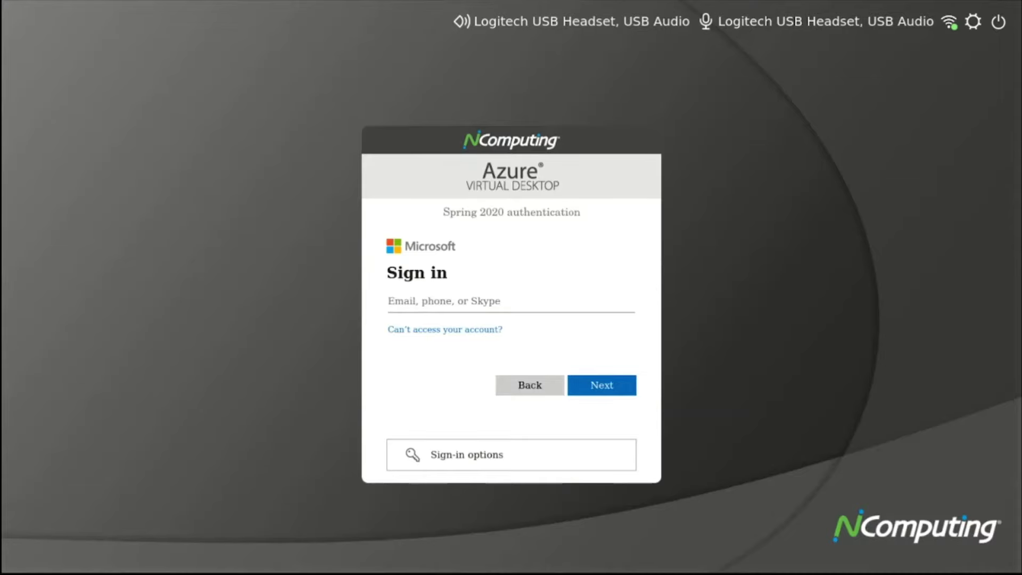
# In Connections, tick and untick Fall 2019 so only Spring 2020 stays enabled, then apply.
pyautogui.click(972, 21)
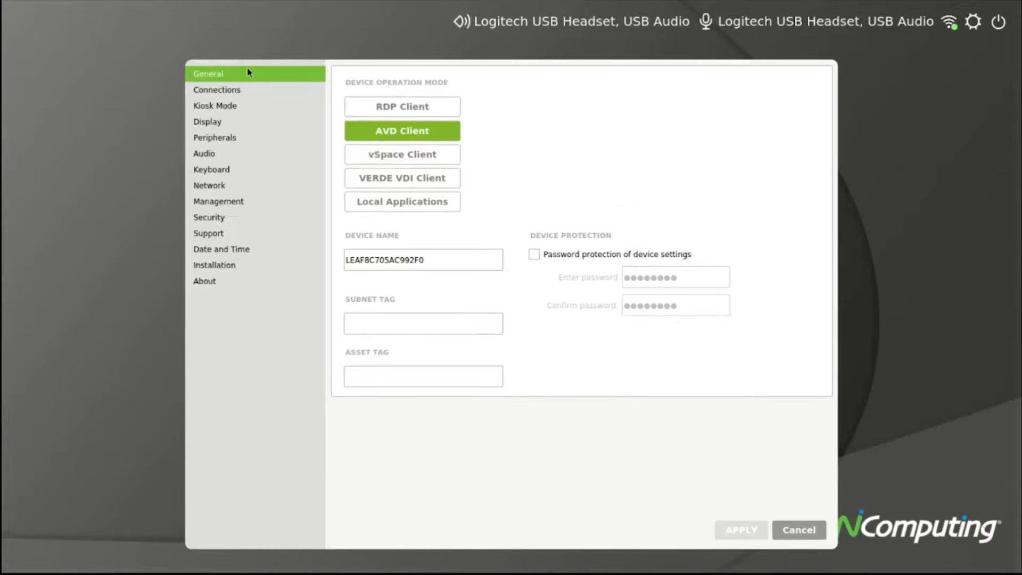
pyautogui.click(386, 132)
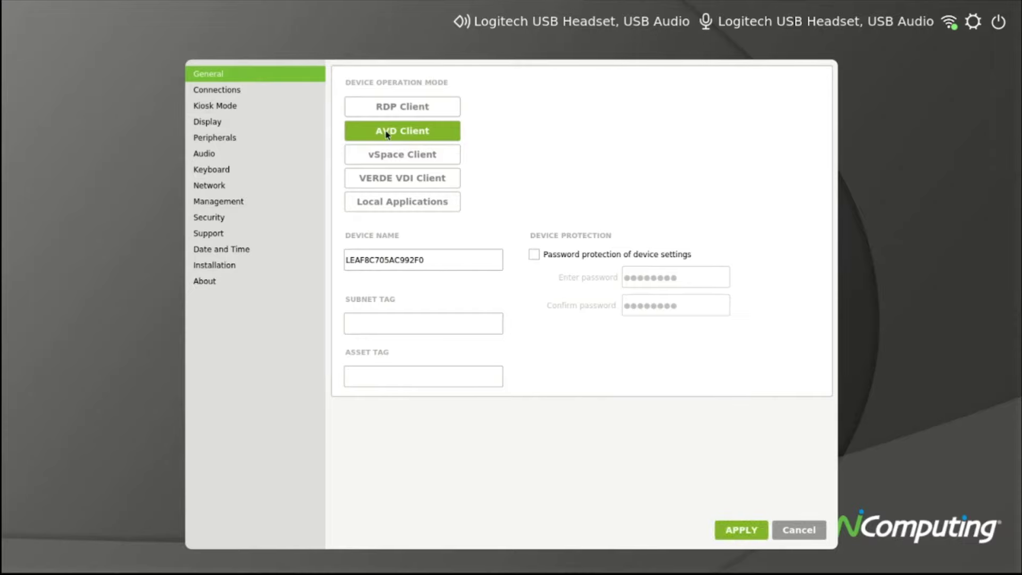
pyautogui.click(233, 94)
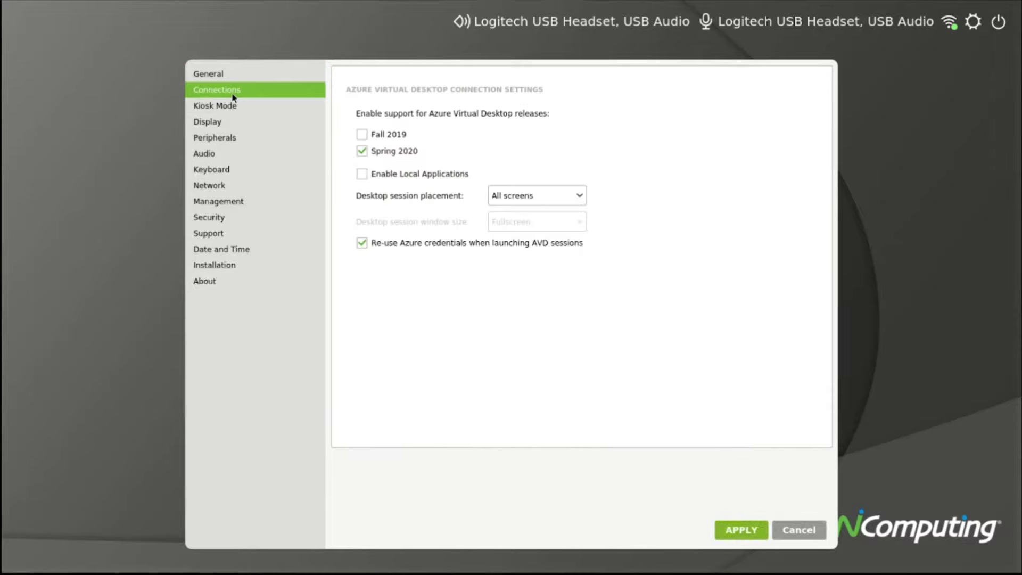
pyautogui.click(363, 135)
pyautogui.click(364, 135)
pyautogui.click(726, 530)
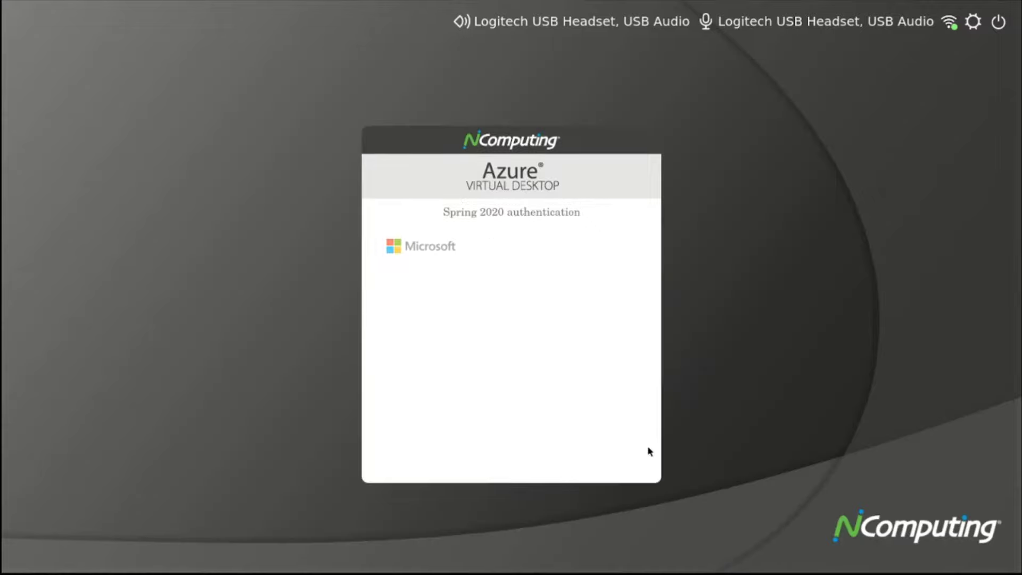
# Sign in to Azure Virtual Desktop with the account's email address and password.
pyautogui.click(501, 305)
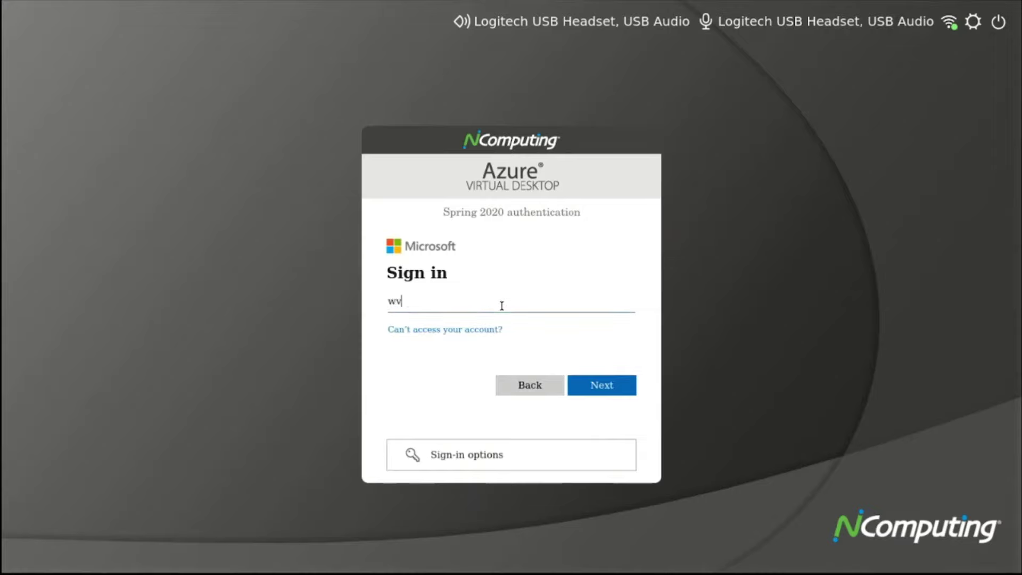
pyautogui.press('Return')
pyautogui.write('•••')
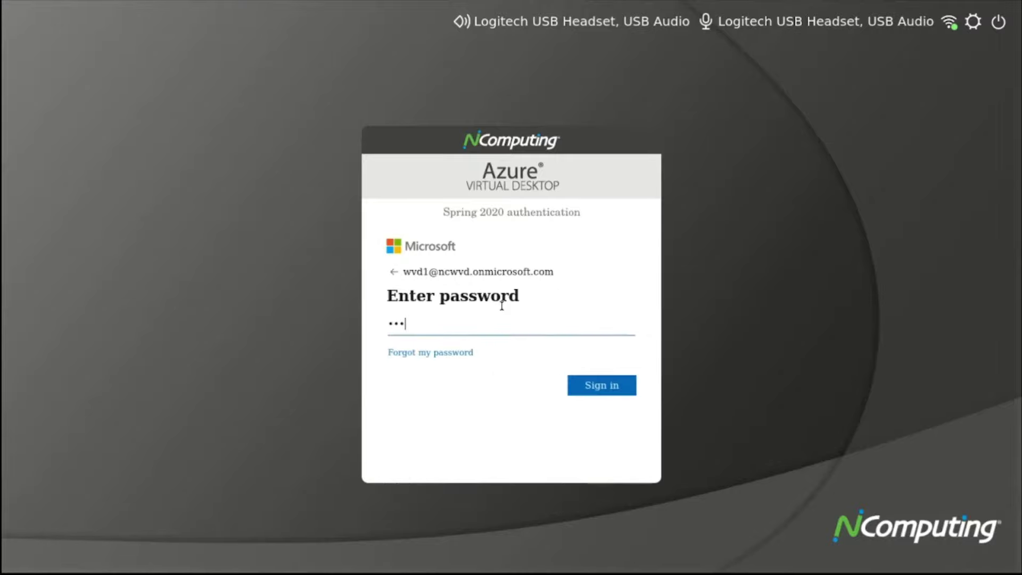
pyautogui.write('•••••••••')
pyautogui.press('Return')
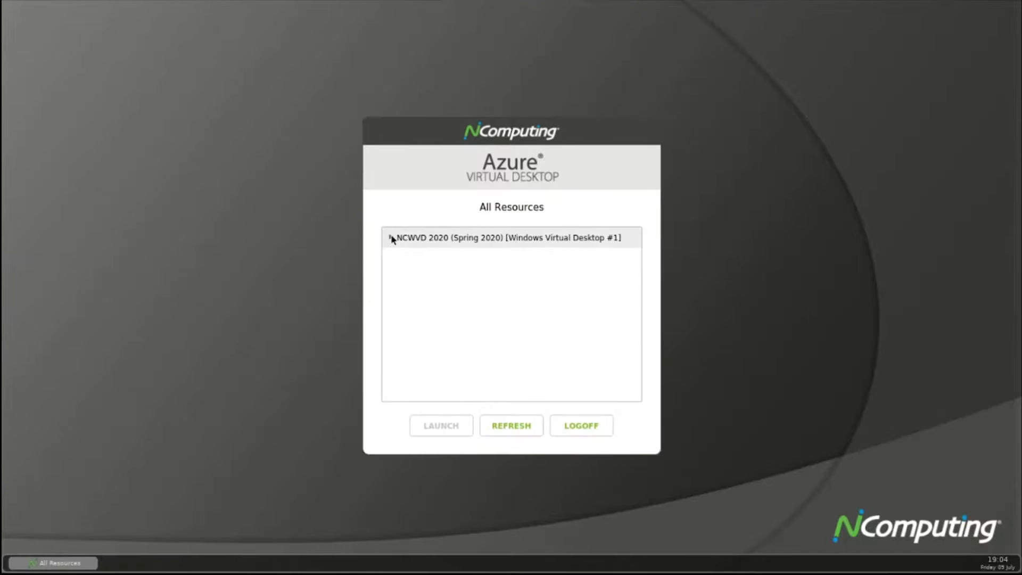
# Expand NCWVD 2020 in All Resources, select Windows 10 and launch it.
pyautogui.click(392, 236)
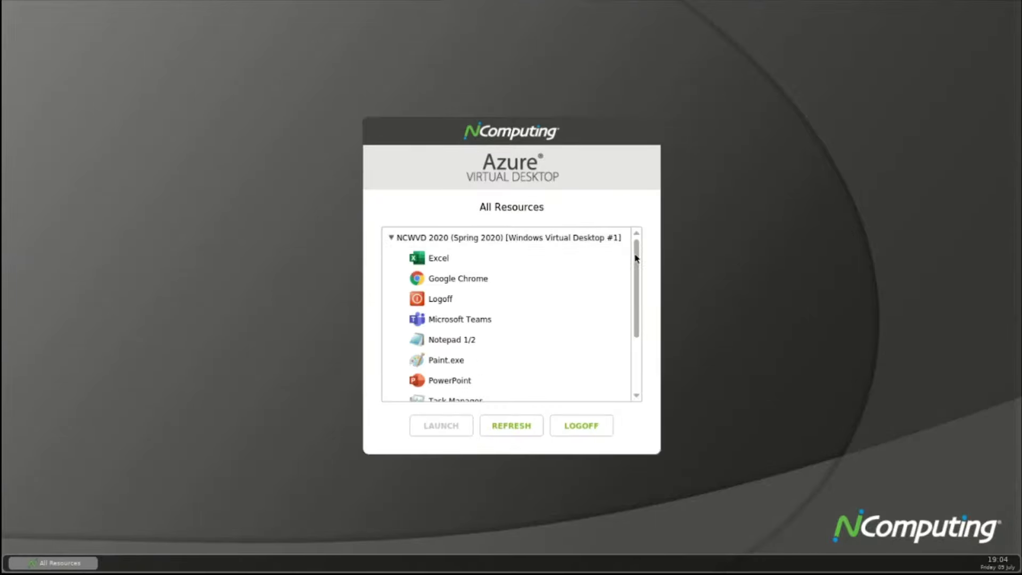
pyautogui.moveTo(637, 257); pyautogui.dragTo(637, 301)
pyautogui.click(499, 340)
pyautogui.click(449, 425)
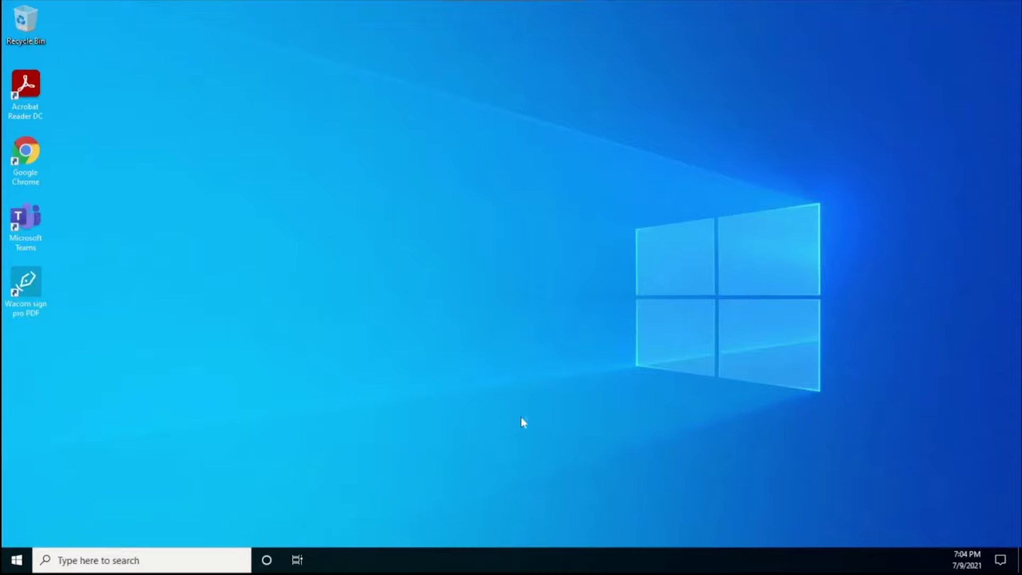
# Open and close the Start menu, then exit the full-screen session from the connection bar.
pyautogui.click(15, 563)
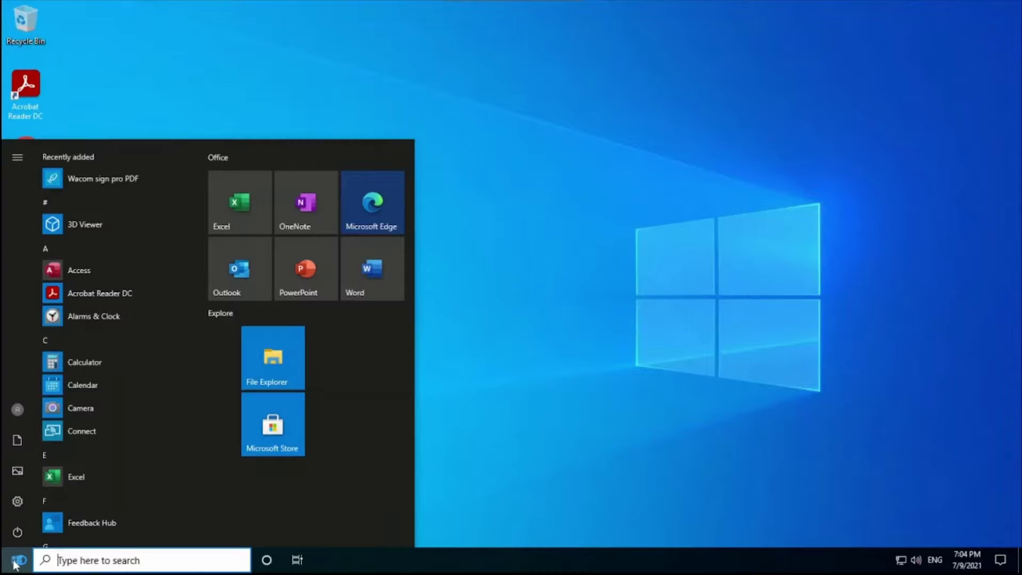
pyautogui.click(14, 563)
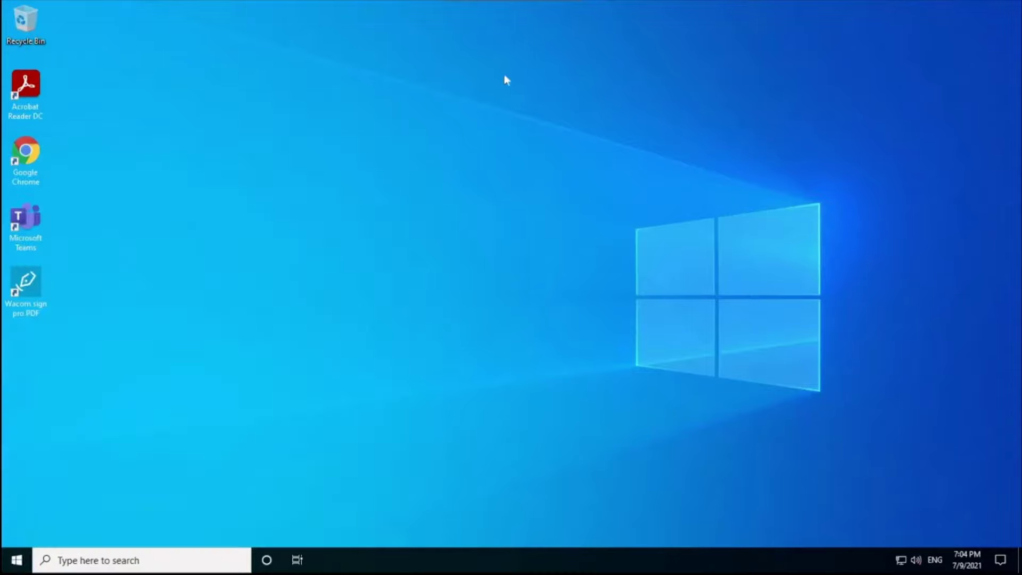
pyautogui.moveTo(570, 3)
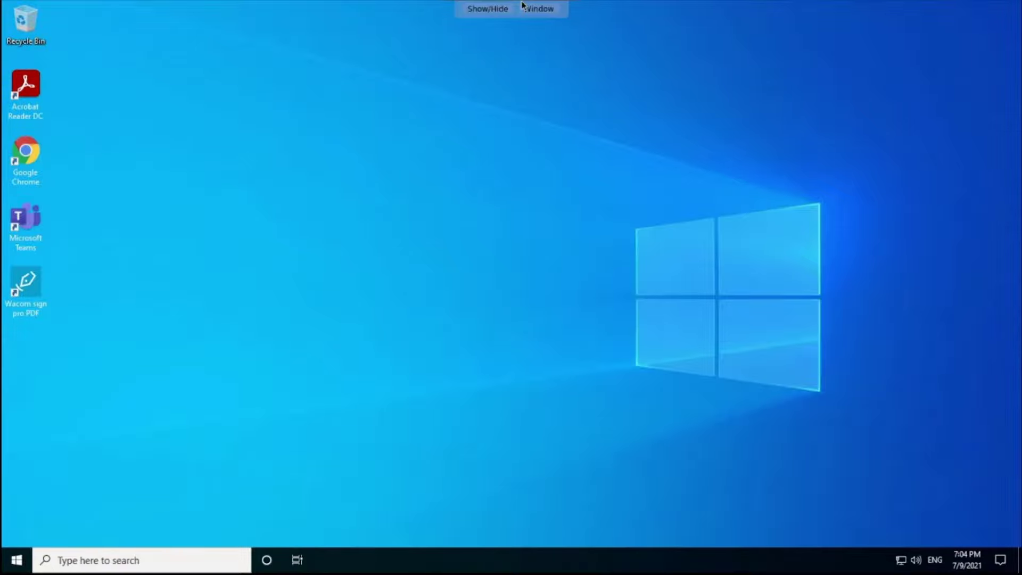
pyautogui.click(523, 6)
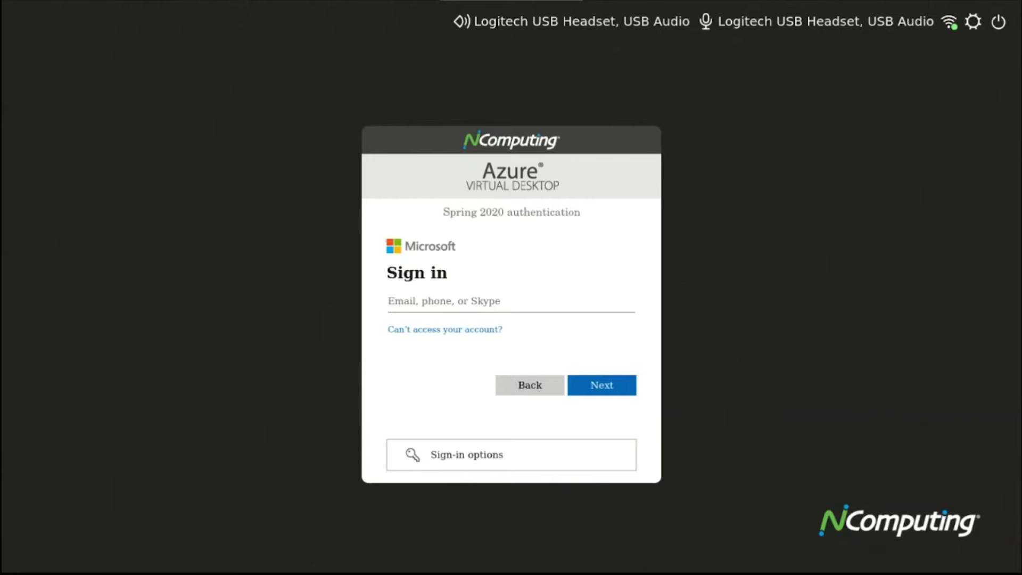
# Tick Enable Local Applications in the Azure Virtual Desktop connection settings.
pyautogui.click(973, 22)
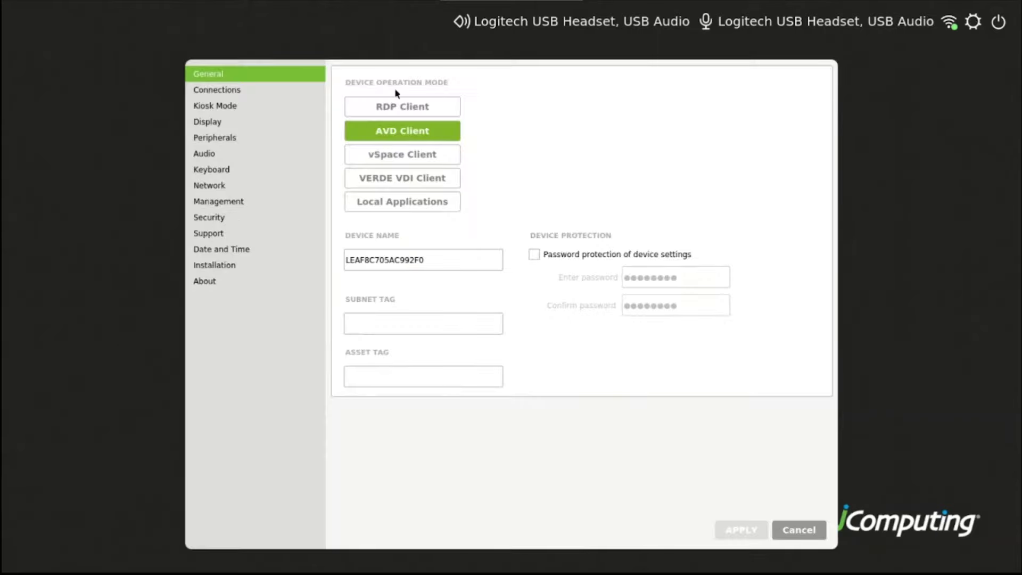
pyautogui.click(238, 92)
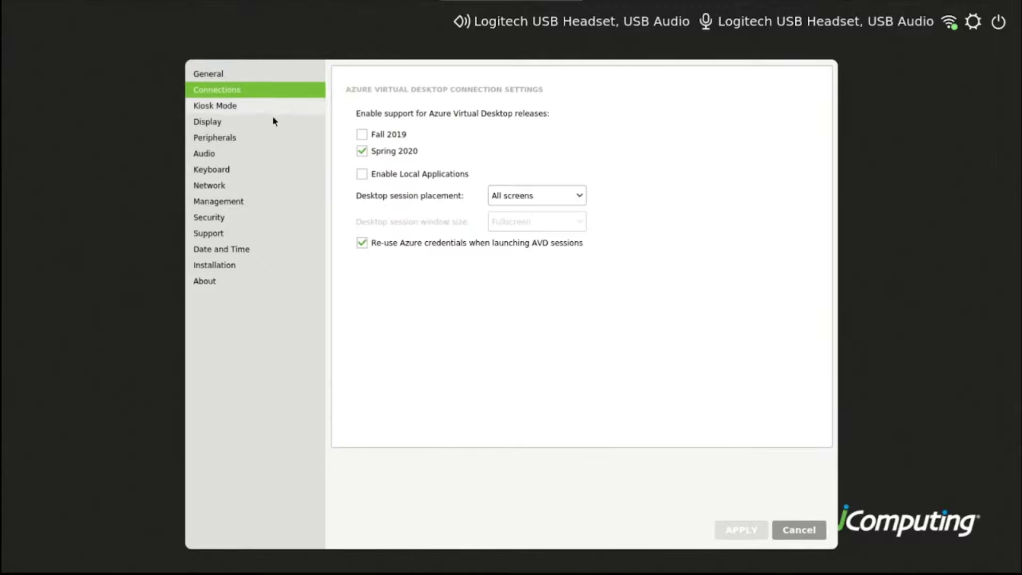
pyautogui.click(362, 175)
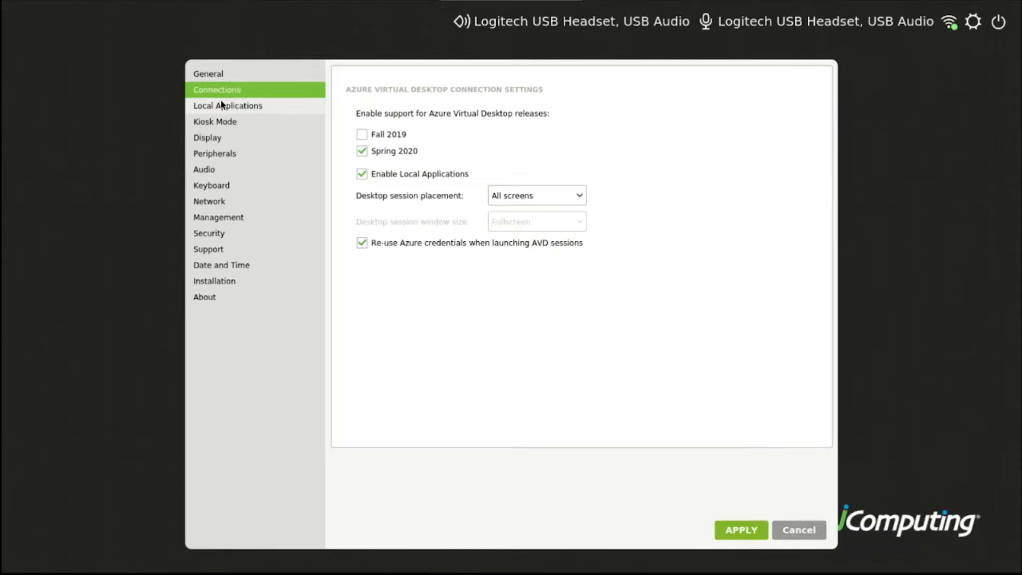
# Enable Zoom and Chromium Browser as local applications in the Local Applications settings.
pyautogui.click(223, 107)
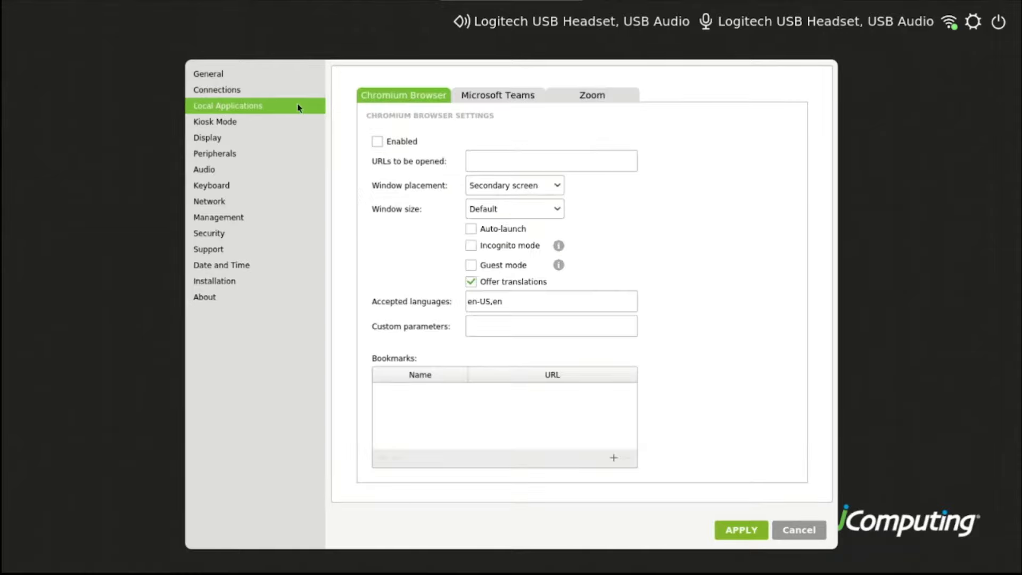
pyautogui.click(503, 99)
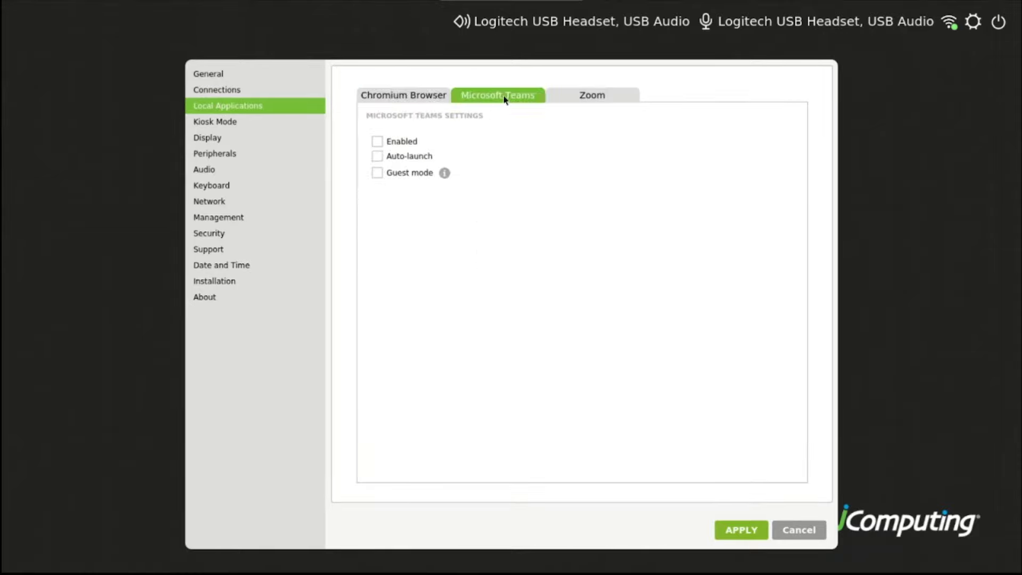
pyautogui.click(603, 101)
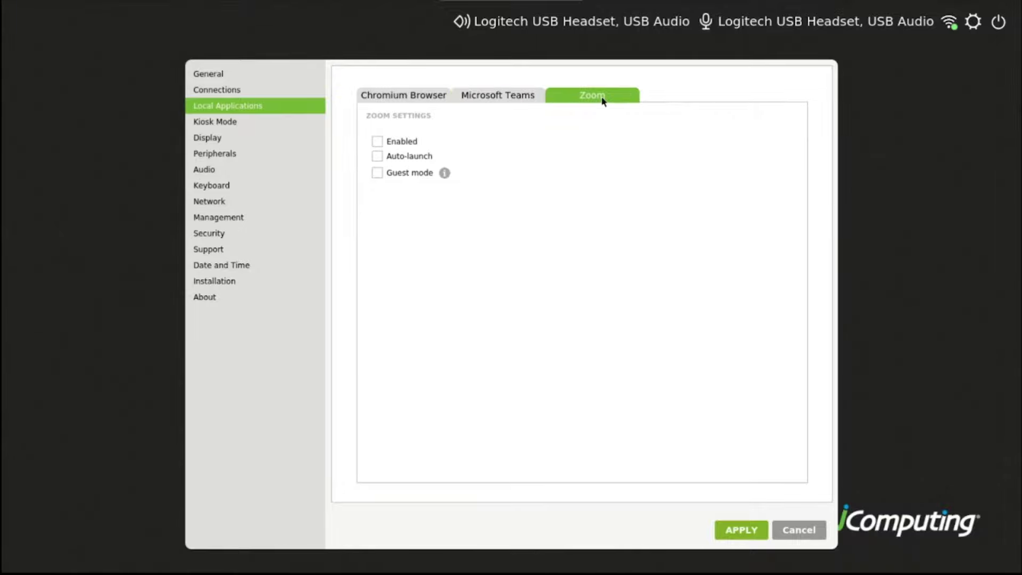
pyautogui.click(376, 140)
pyautogui.click(492, 101)
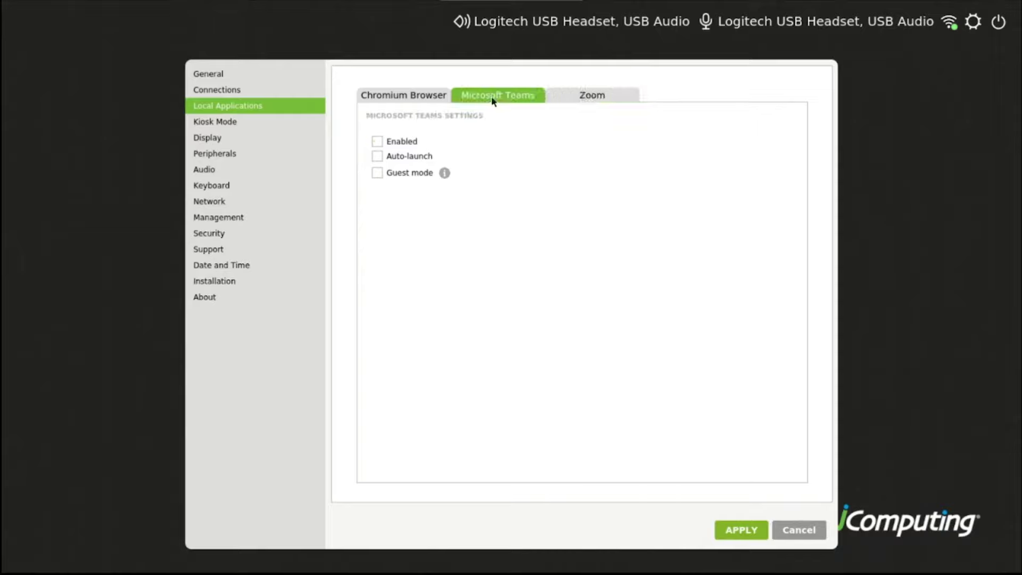
pyautogui.click(415, 96)
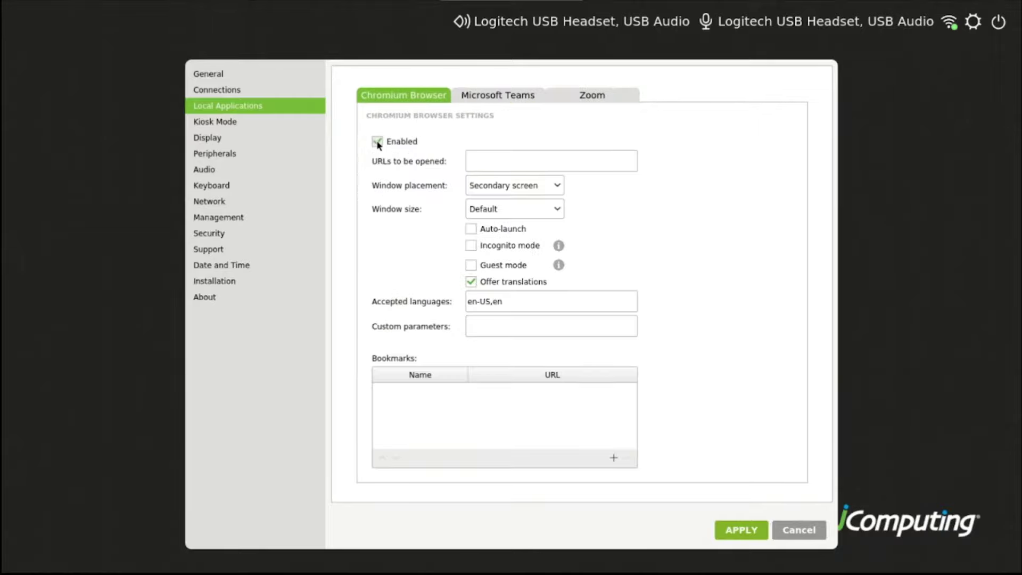
pyautogui.click(378, 142)
# Review the Teams and Zoom tabs, toggle Zoom's Guest mode, and apply the settings.
pyautogui.moveTo(557, 265)
pyautogui.click(487, 96)
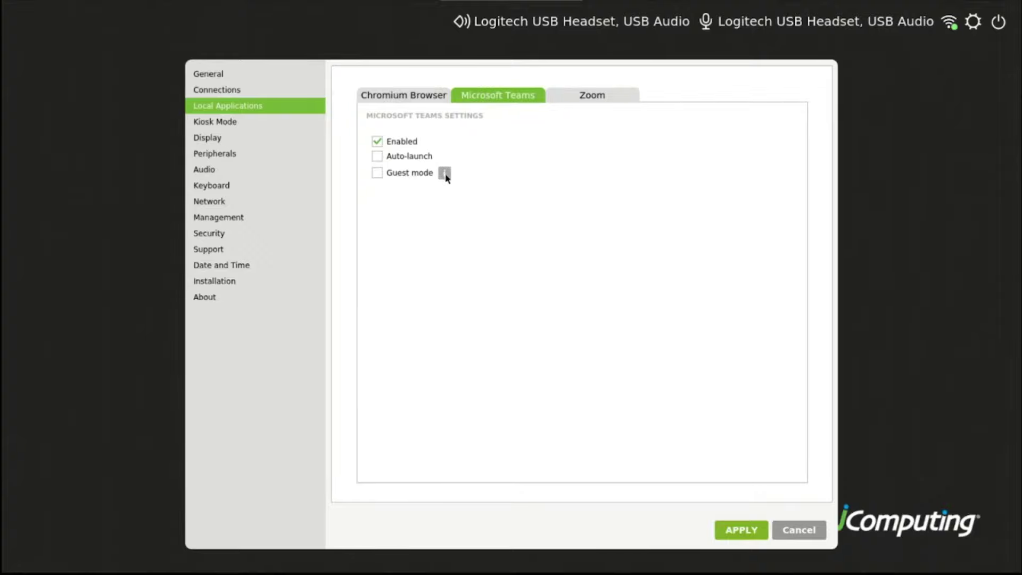
pyautogui.moveTo(446, 176)
pyautogui.click(581, 97)
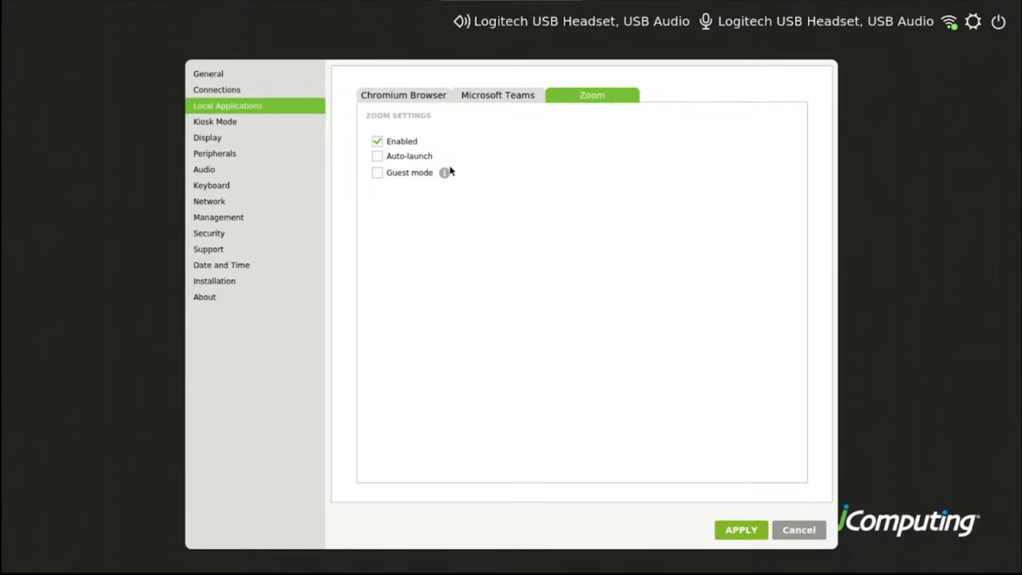
pyautogui.moveTo(444, 175)
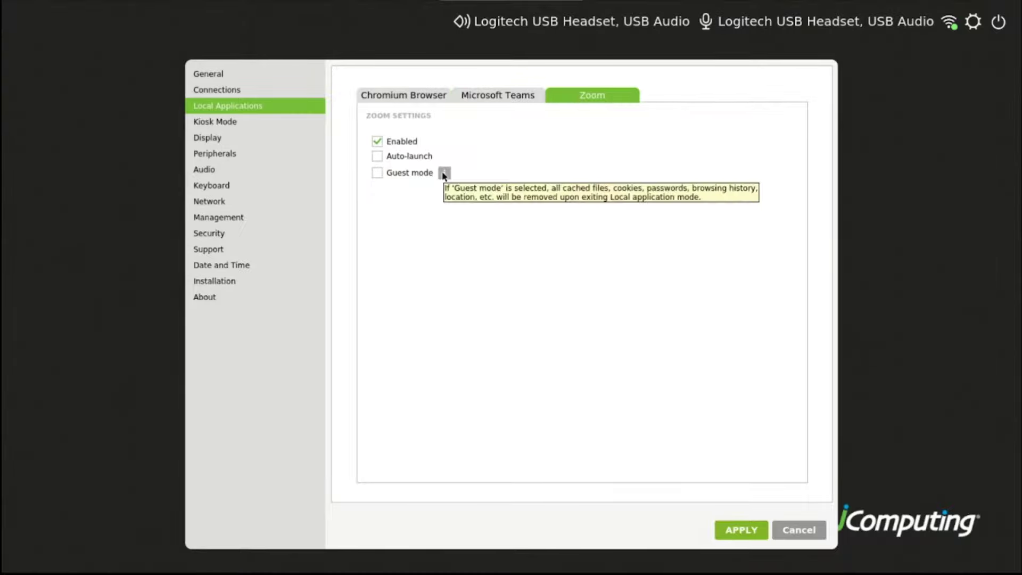
pyautogui.click(382, 172)
pyautogui.click(505, 97)
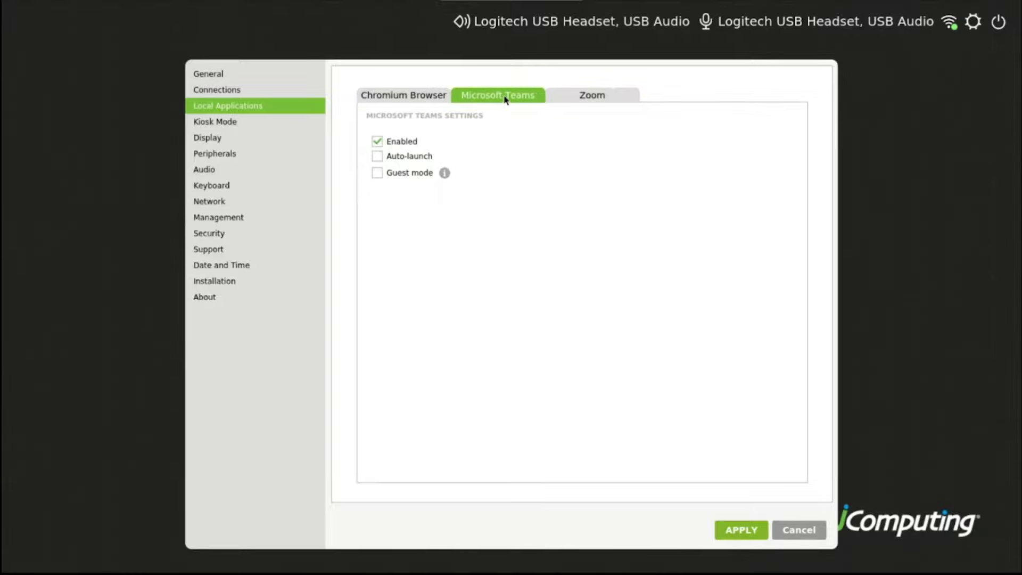
pyautogui.click(405, 96)
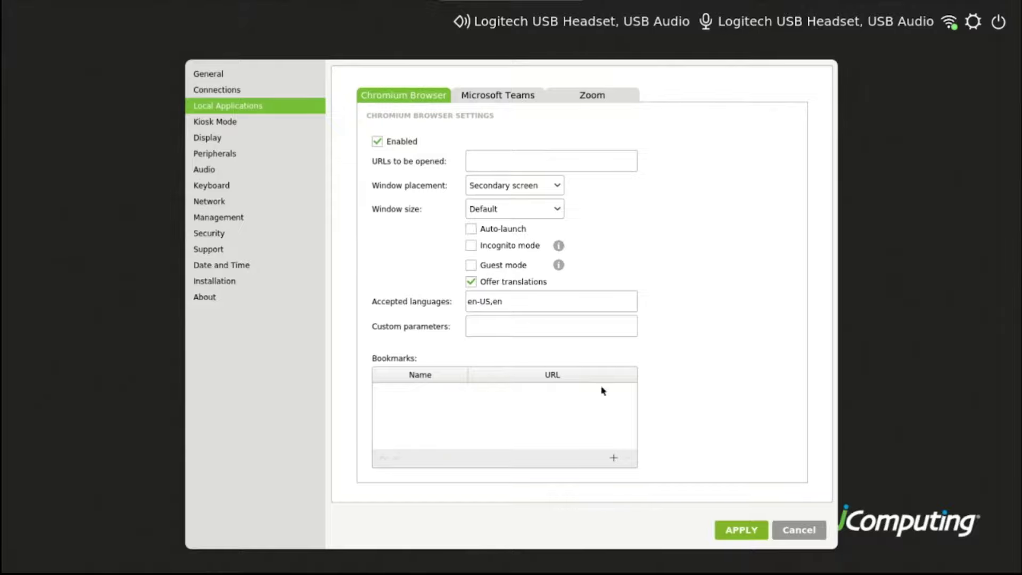
pyautogui.click(738, 530)
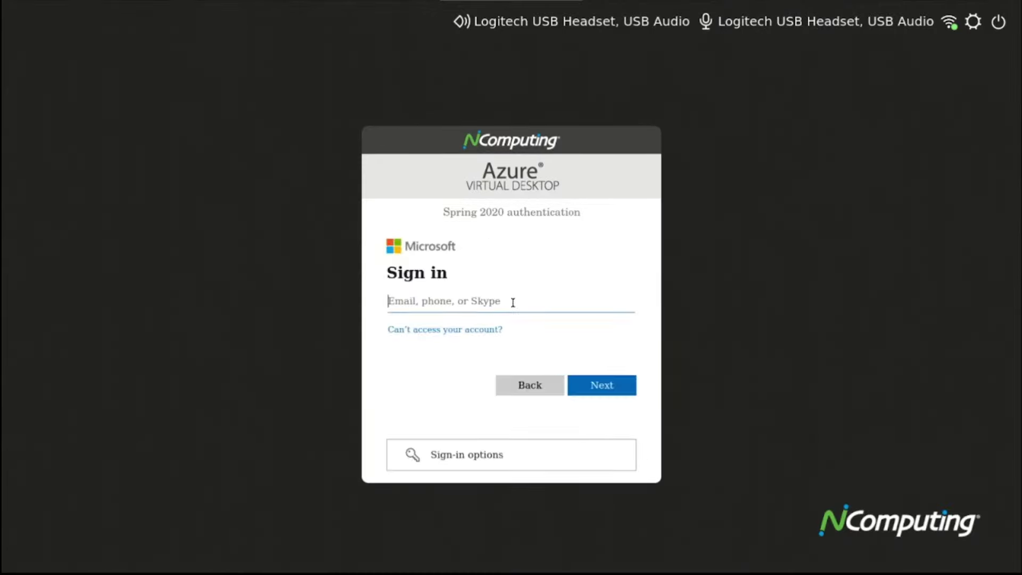
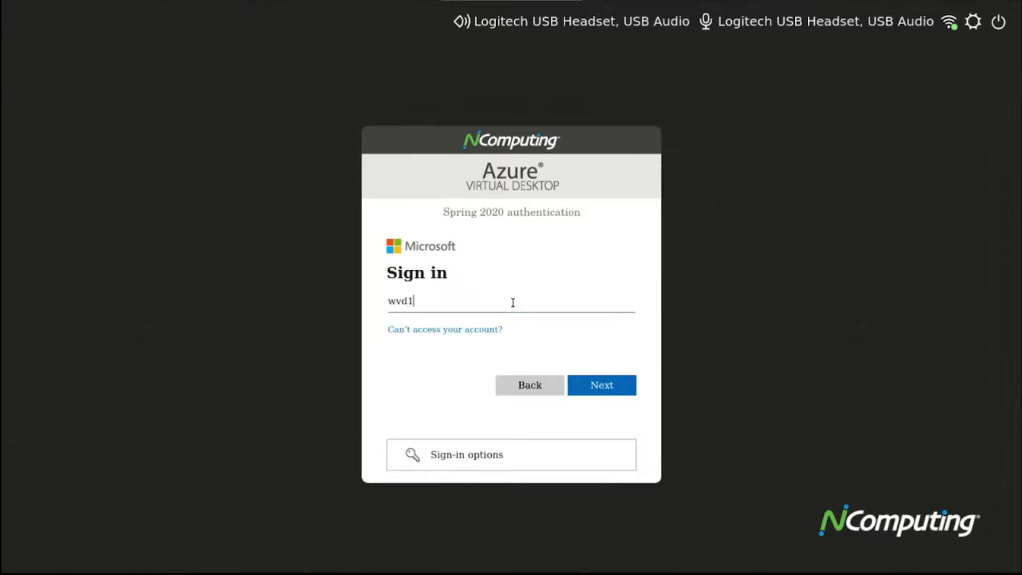
# Sign in to Azure Virtual Desktop with the account e-mail and password.
pyautogui.press('Return')
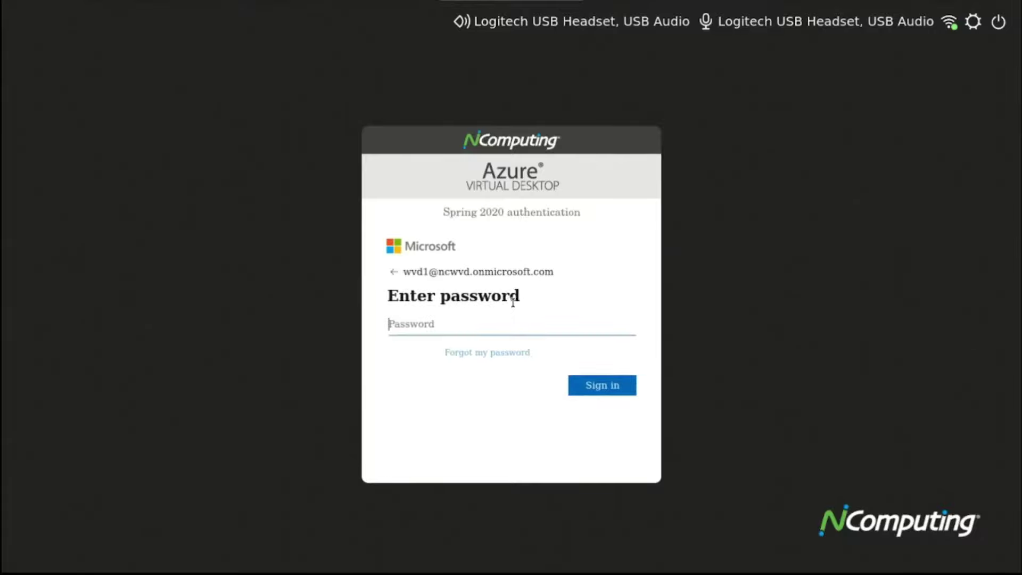
pyautogui.write('•••••••')
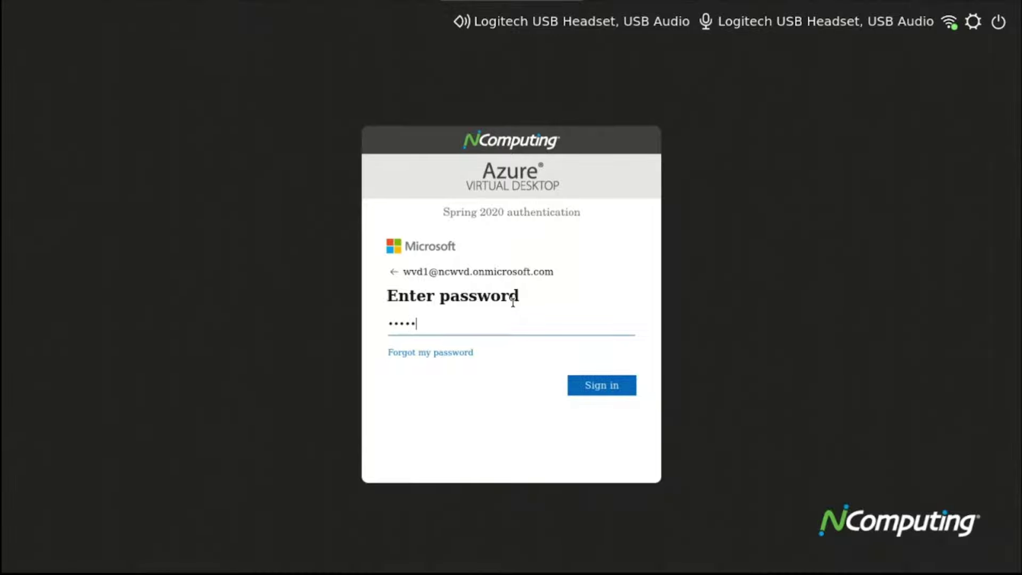
pyautogui.write('•••••')
pyautogui.press('Return')
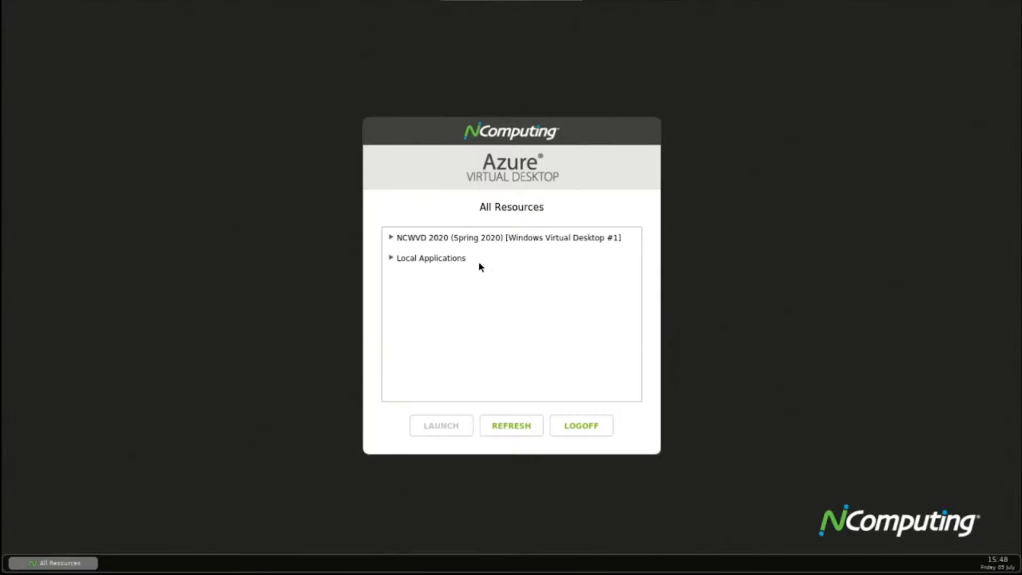
# Expand Local Applications and launch Microsoft Teams as a local app.
pyautogui.click(391, 259)
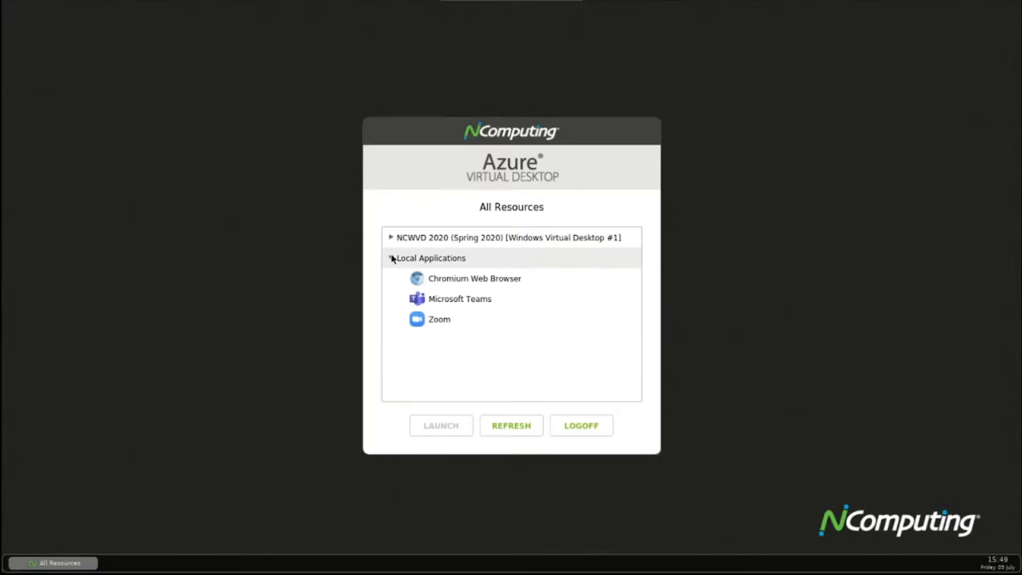
pyautogui.click(464, 280)
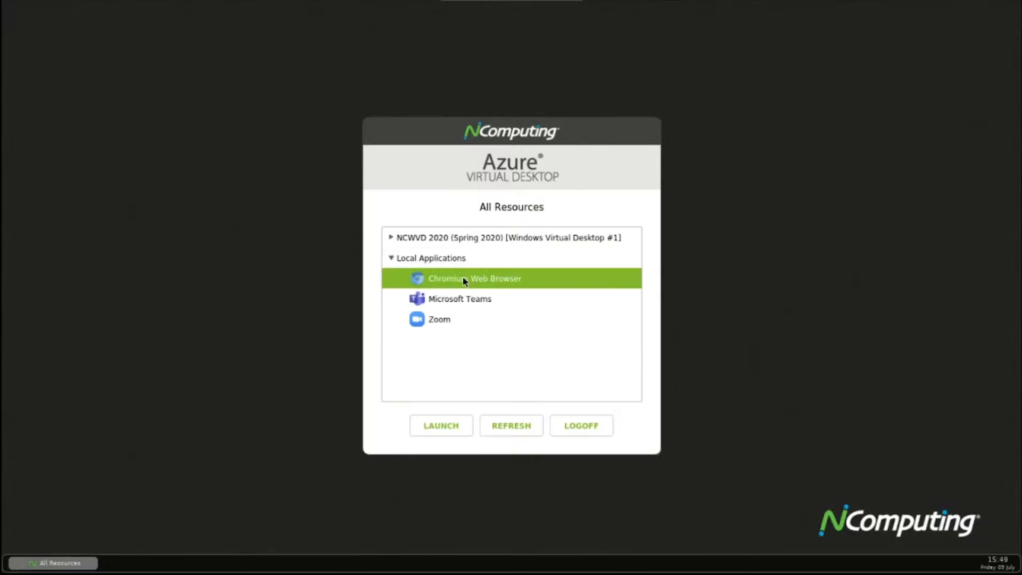
pyautogui.click(473, 307)
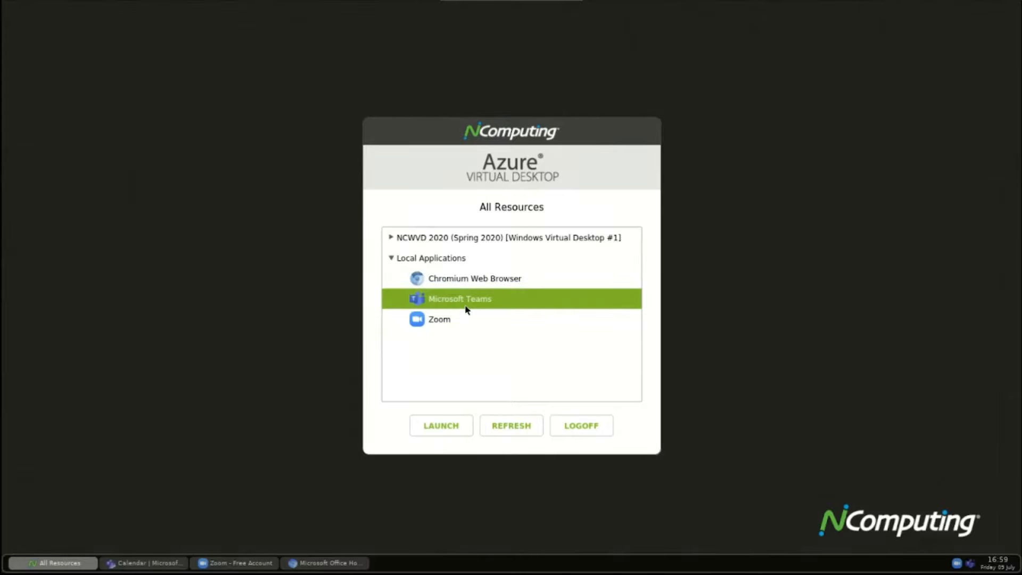
pyautogui.doubleClick(466, 299)
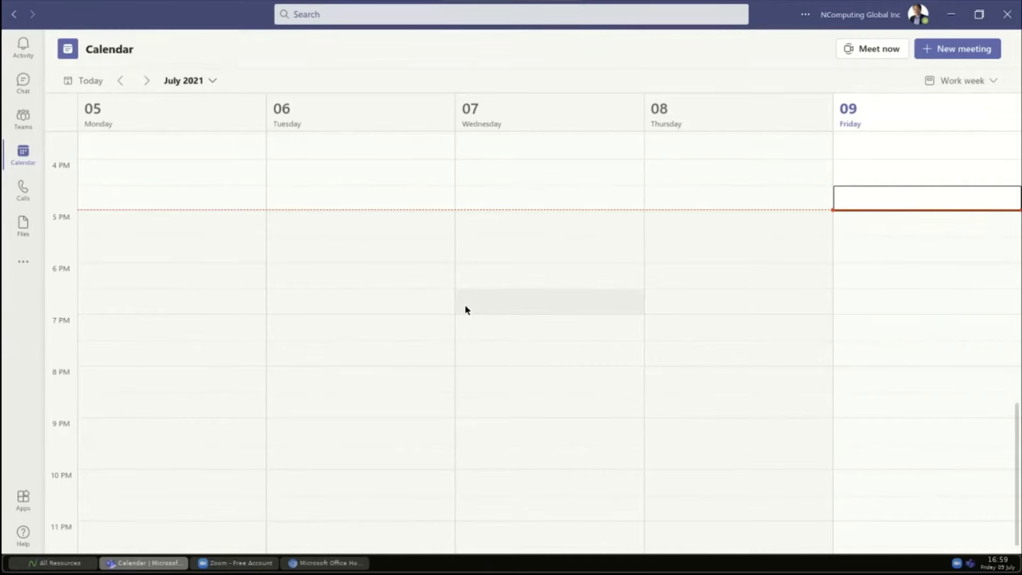
# Browse Teams' Calls and Apps pages, then restore the window from full screen.
pyautogui.click(25, 195)
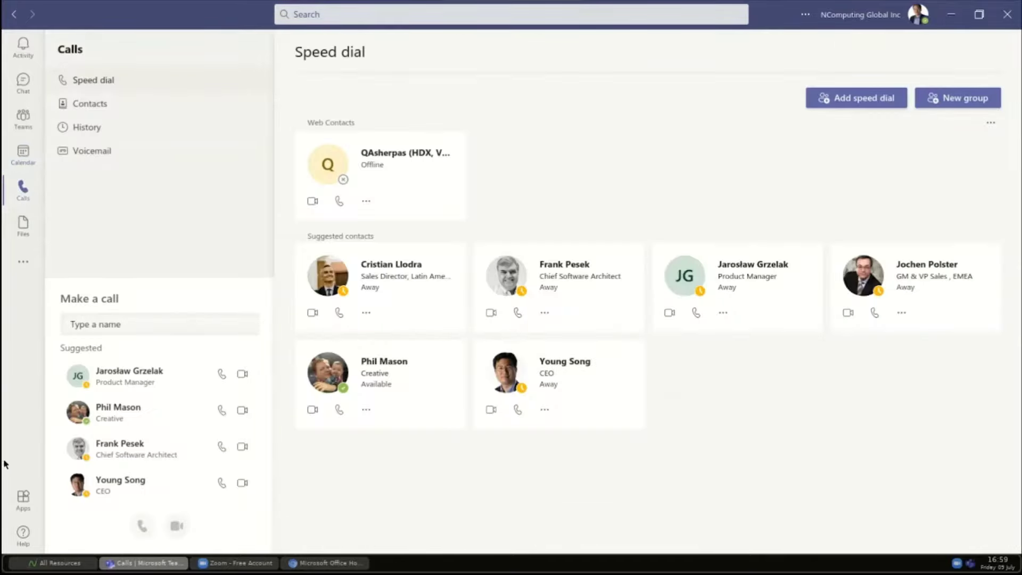
pyautogui.click(23, 498)
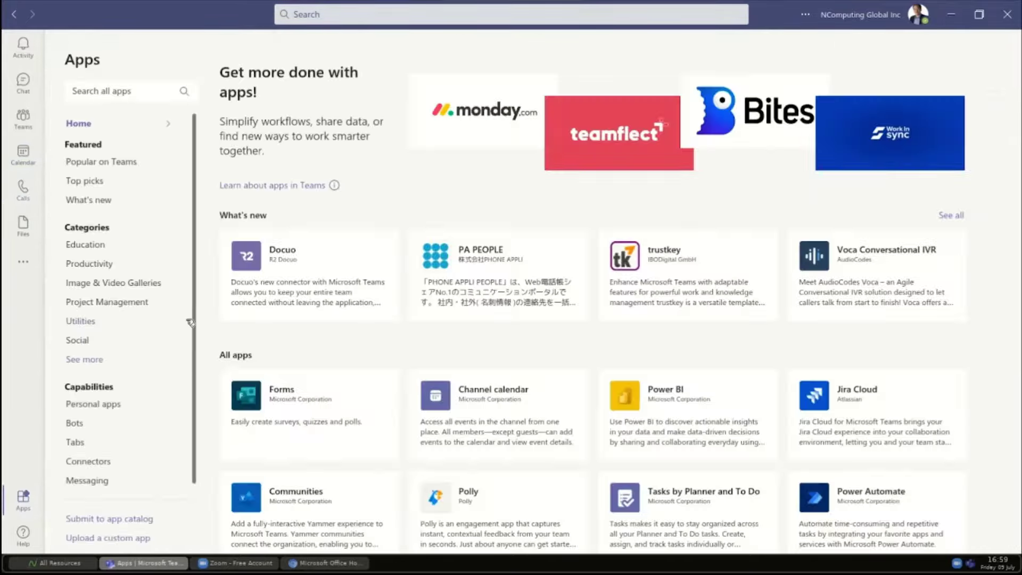
pyautogui.click(987, 16)
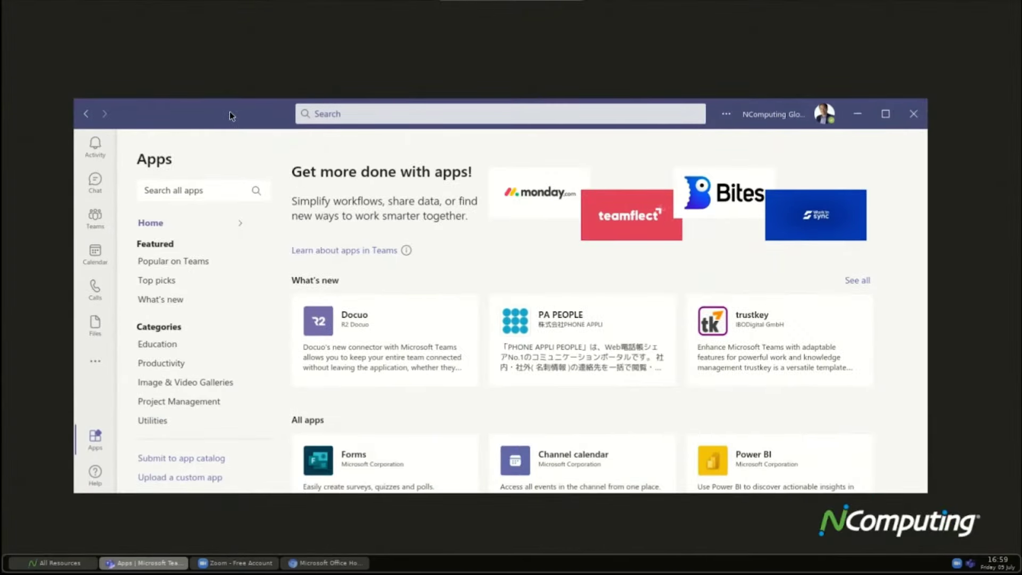
pyautogui.click(861, 114)
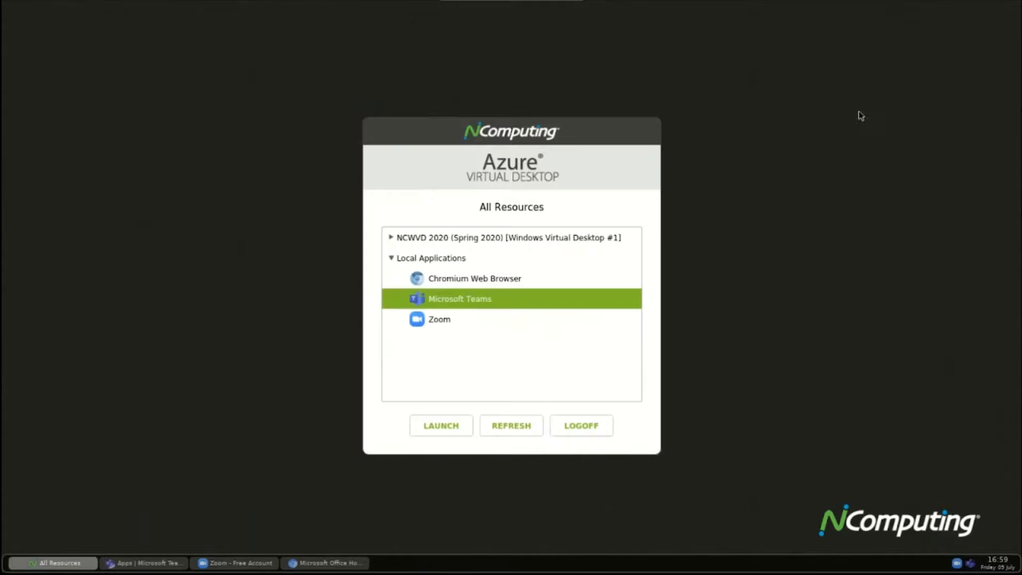
pyautogui.click(249, 566)
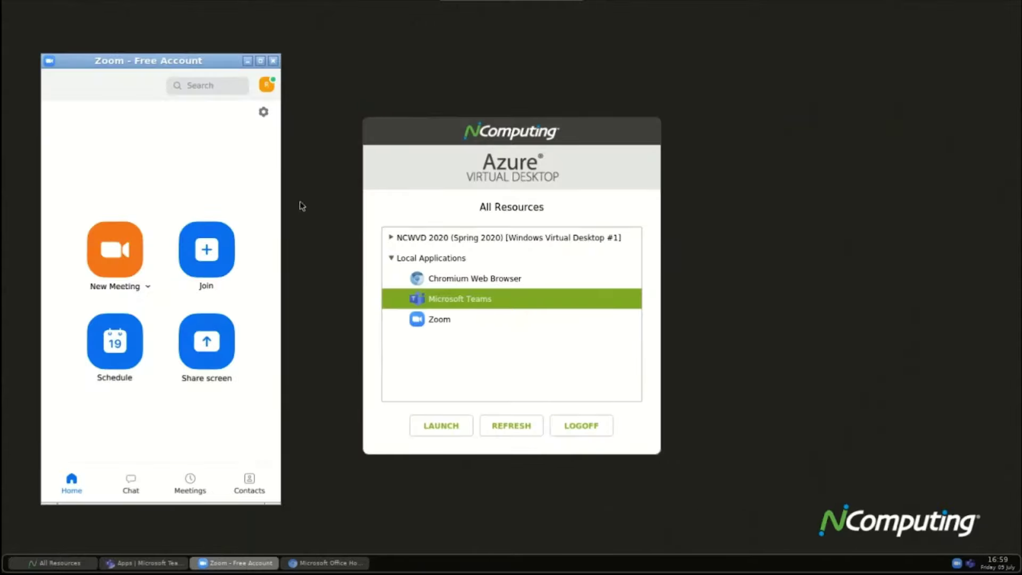
pyautogui.click(264, 112)
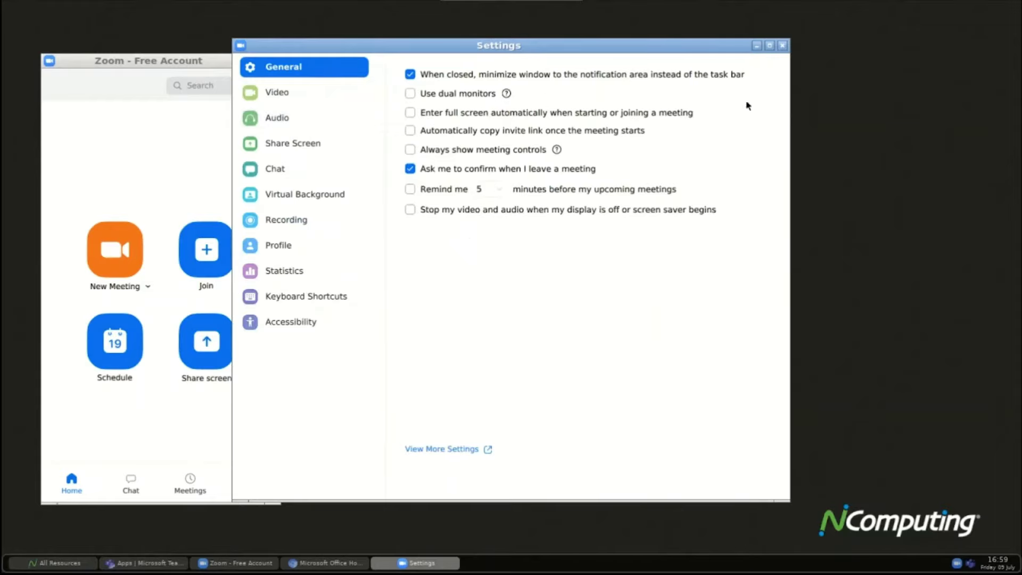
pyautogui.click(783, 46)
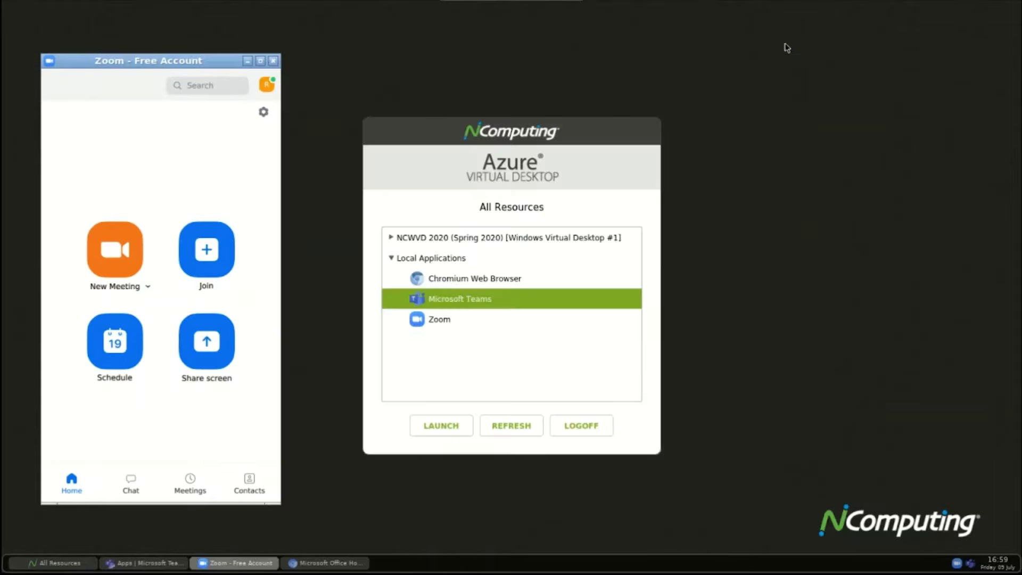
pyautogui.click(247, 62)
# Restore Chromium, switch to the NComputing LEAF OS tab and scroll down the product page.
pyautogui.click(337, 564)
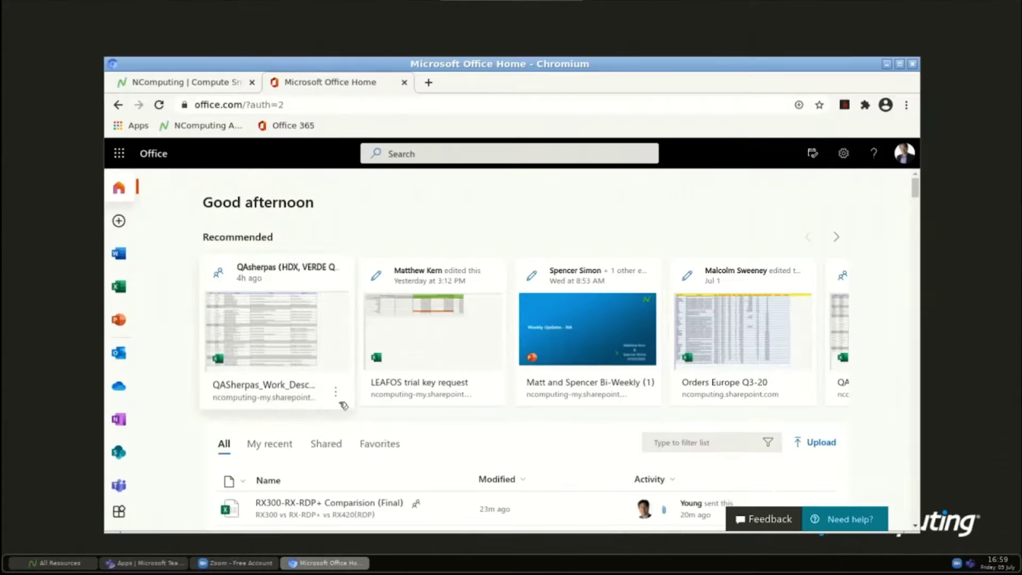
pyautogui.click(210, 90)
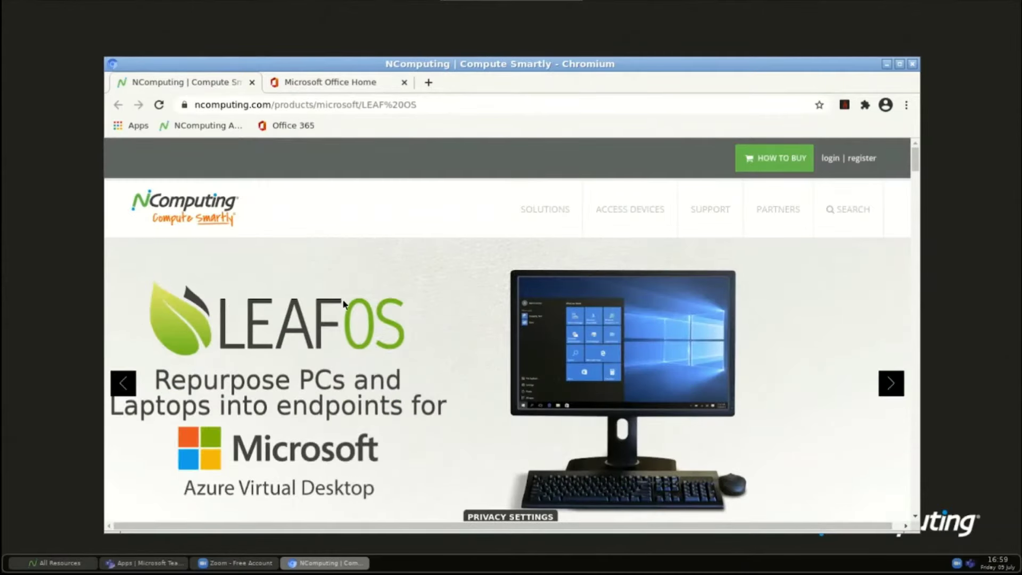
pyautogui.scroll(-5, 347, 307)
pyautogui.scroll(-8, 347, 307)
pyautogui.scroll(-8, 347, 303)
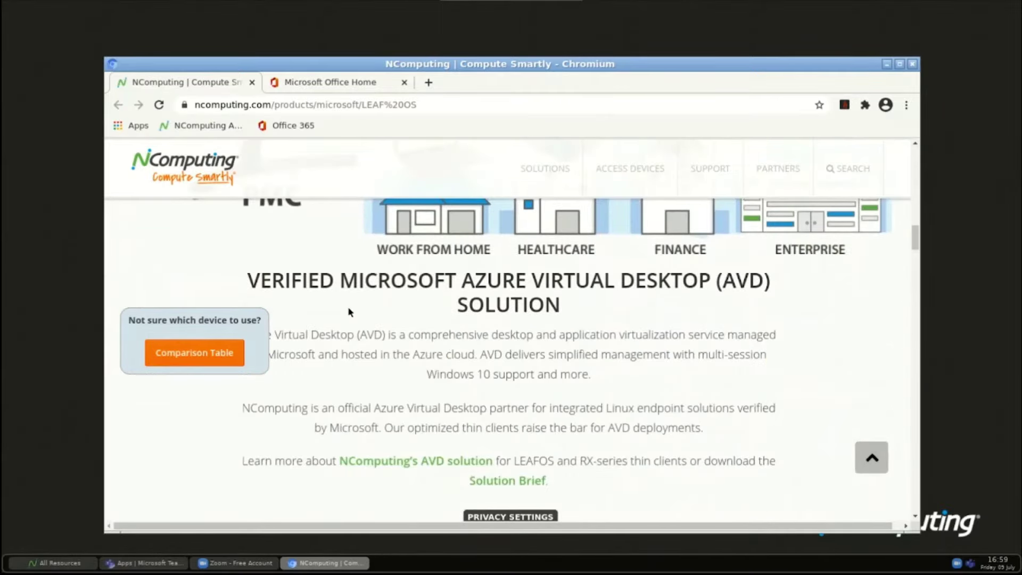
pyautogui.scroll(-5, 348, 312)
# Minimize Chromium and launch the Windows 10 desktop from the expanded NCWVD 2020 resources.
pyautogui.click(319, 563)
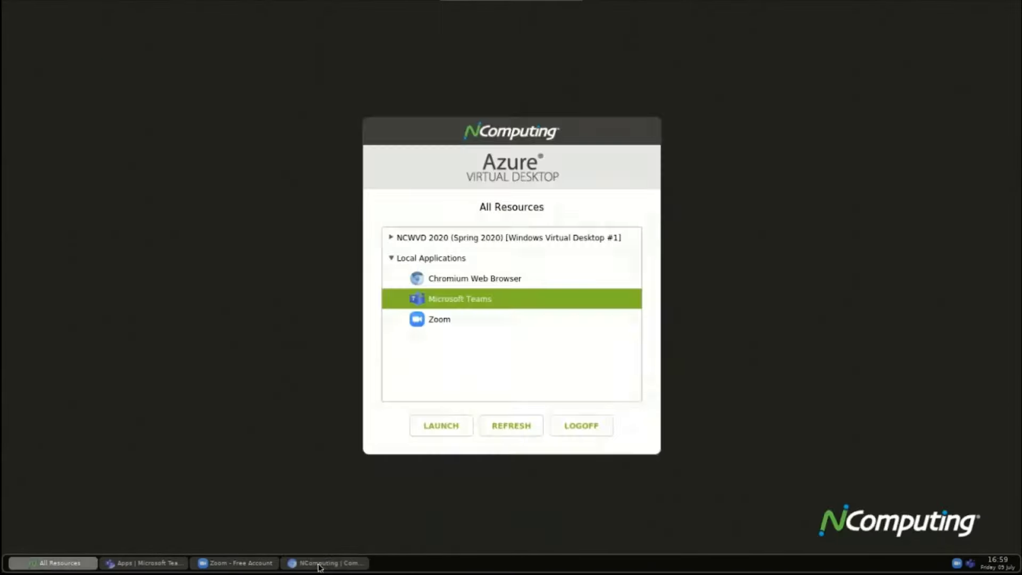
pyautogui.click(390, 239)
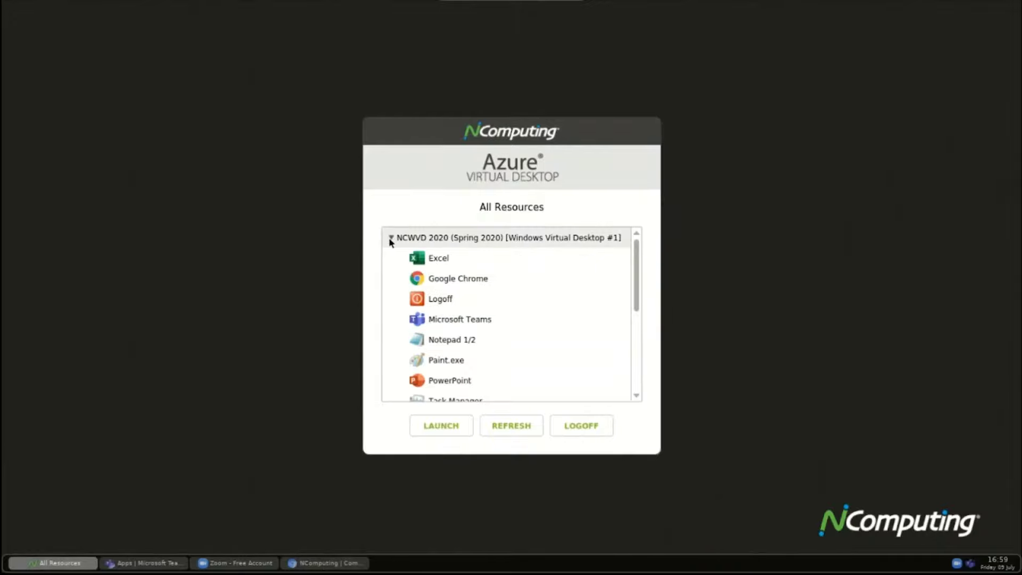
pyautogui.scroll(-2, 543, 287)
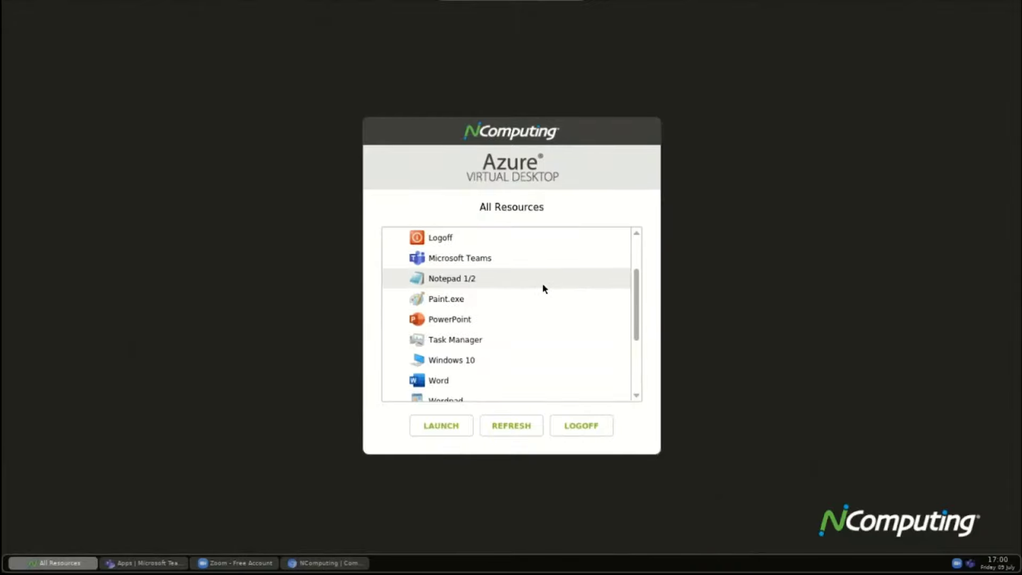
pyautogui.click(481, 300)
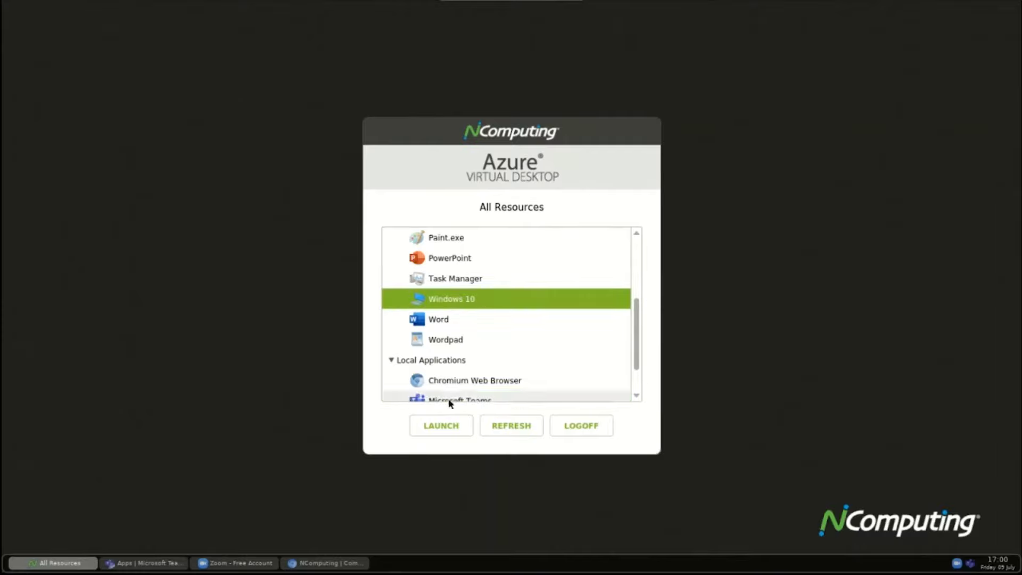
pyautogui.click(440, 428)
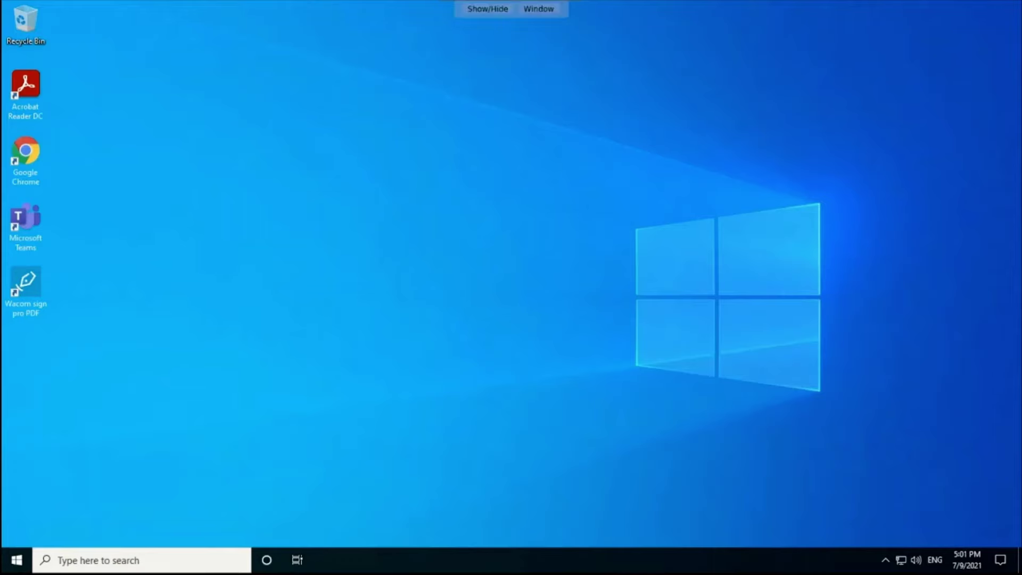
# Switch the Windows 10 session to a window, narrow it, and move it right.
pyautogui.click(552, 13)
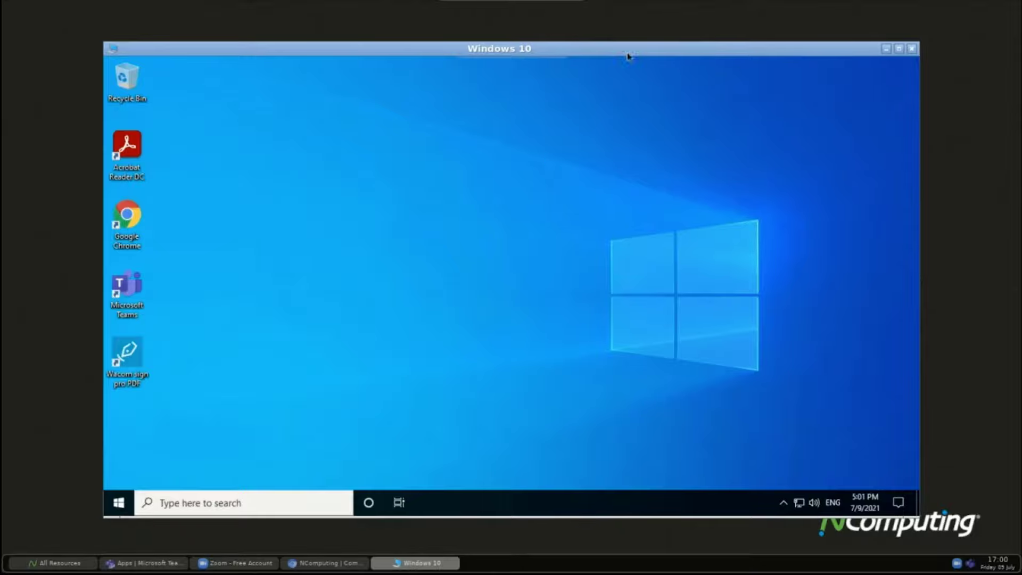
pyautogui.moveTo(605, 48); pyautogui.dragTo(577, 54)
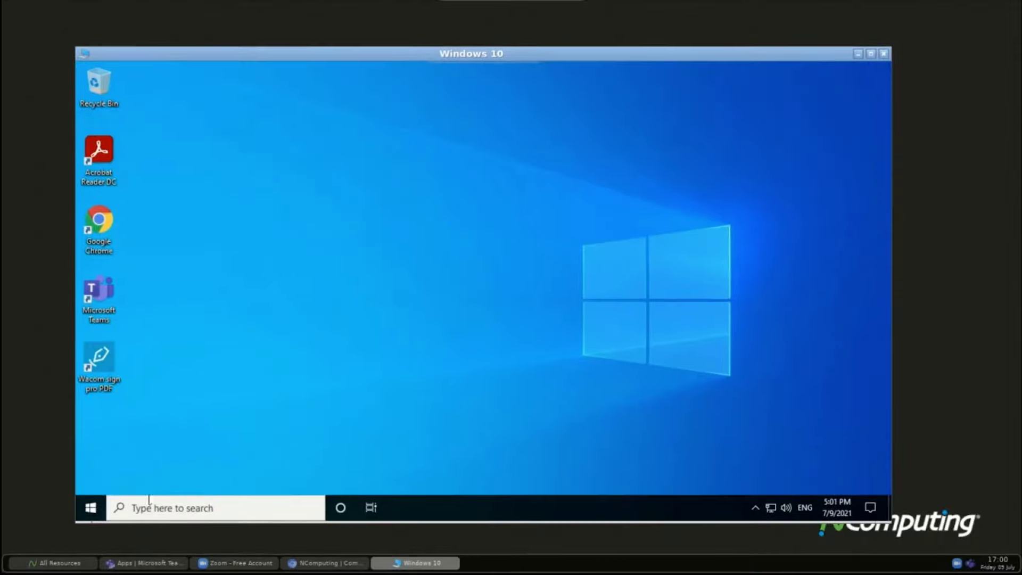
pyautogui.moveTo(92, 508); pyautogui.dragTo(206, 509)
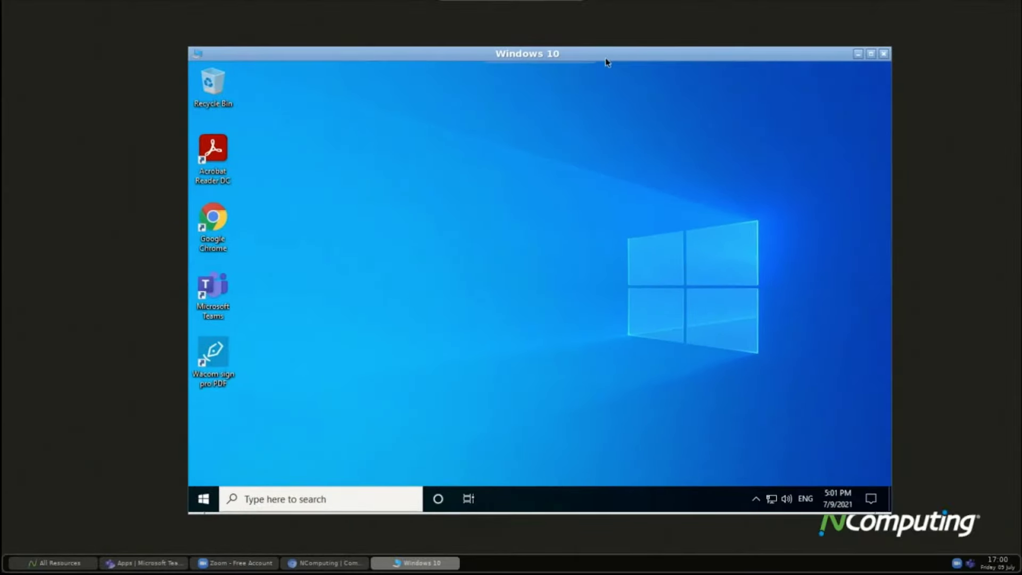
pyautogui.moveTo(607, 58); pyautogui.dragTo(726, 39)
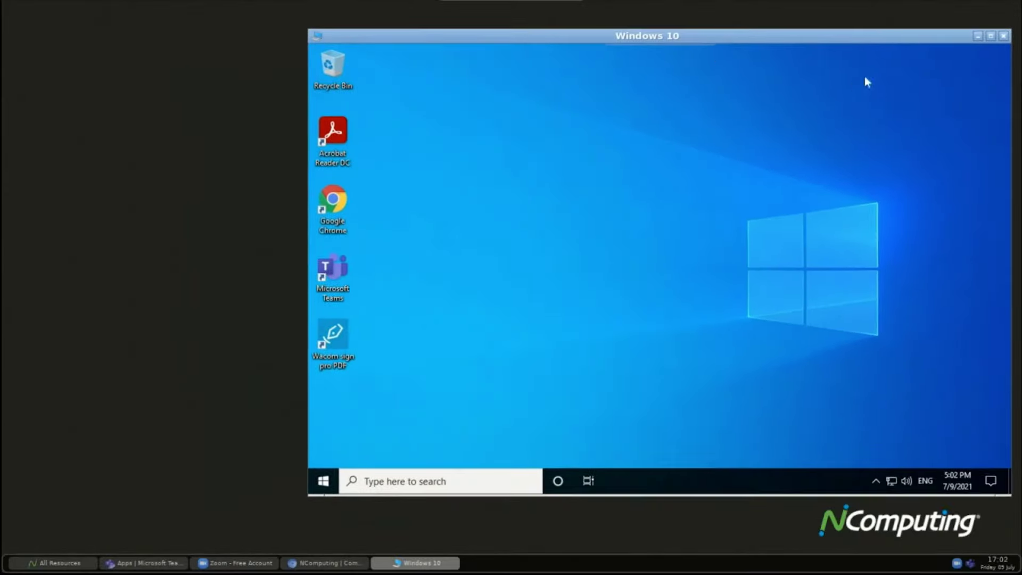
# Minimize Windows 10, bring up Teams, and move the Zoom window to the centre.
pyautogui.click(980, 37)
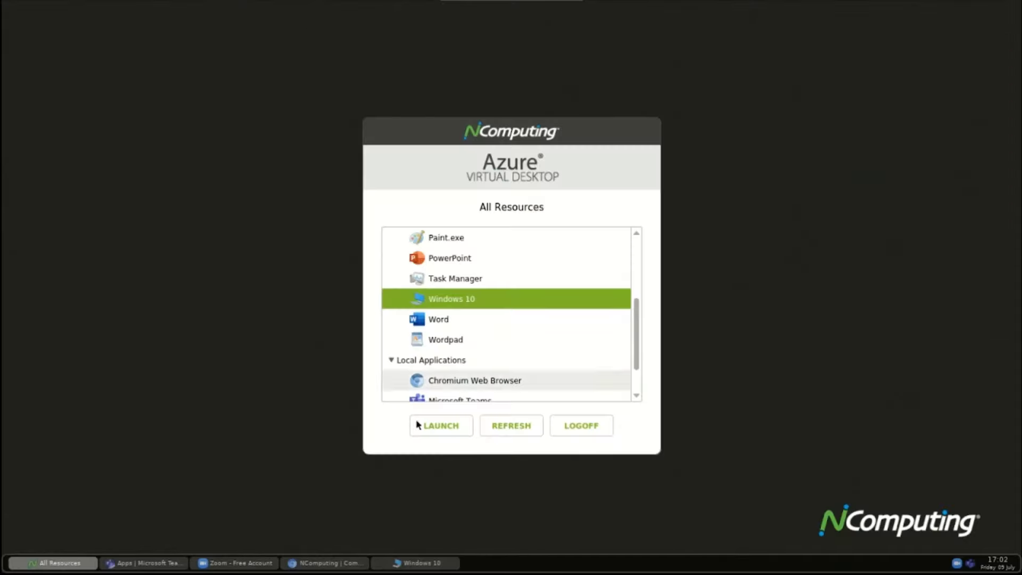
pyautogui.click(145, 565)
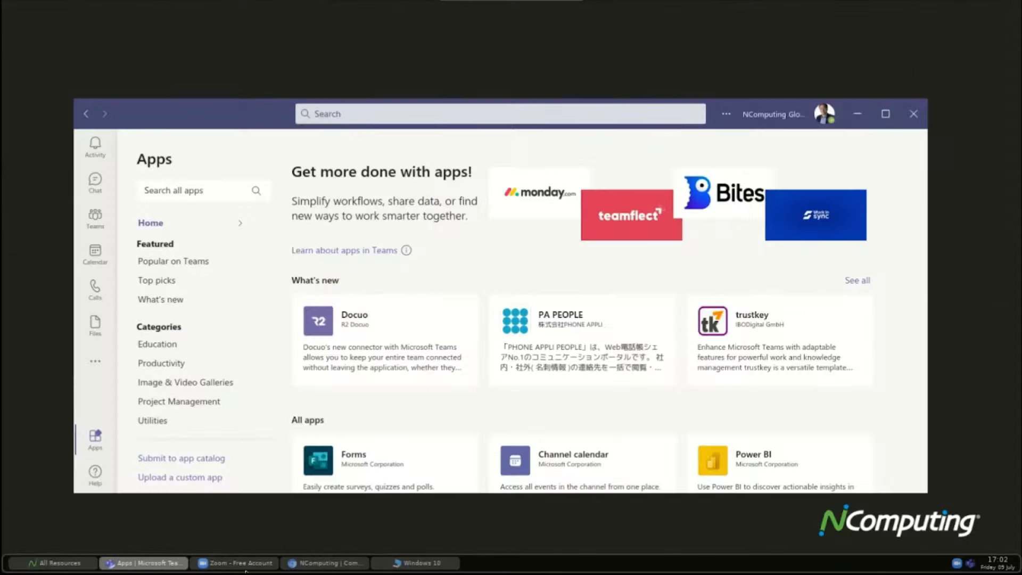
pyautogui.click(246, 565)
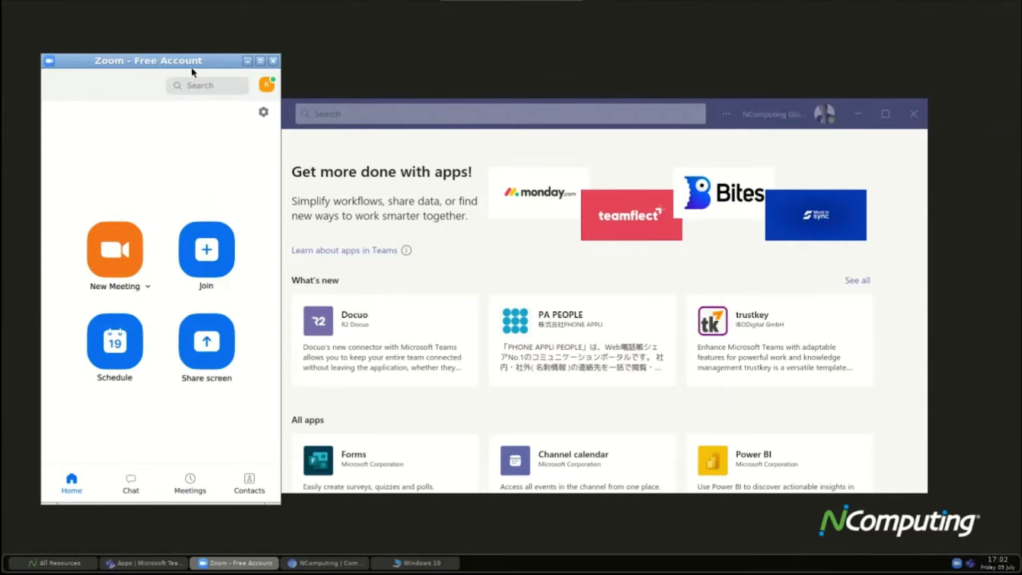
pyautogui.moveTo(141, 62); pyautogui.dragTo(460, 83)
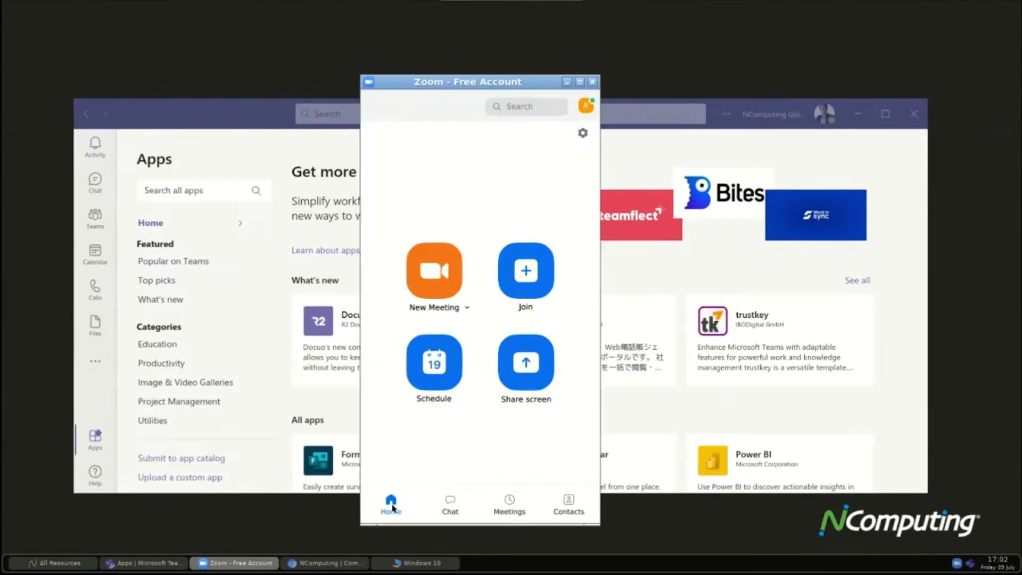
# Bring Chromium forward on Microsoft Office Home, then place the Windows 10 window in front.
pyautogui.click(338, 561)
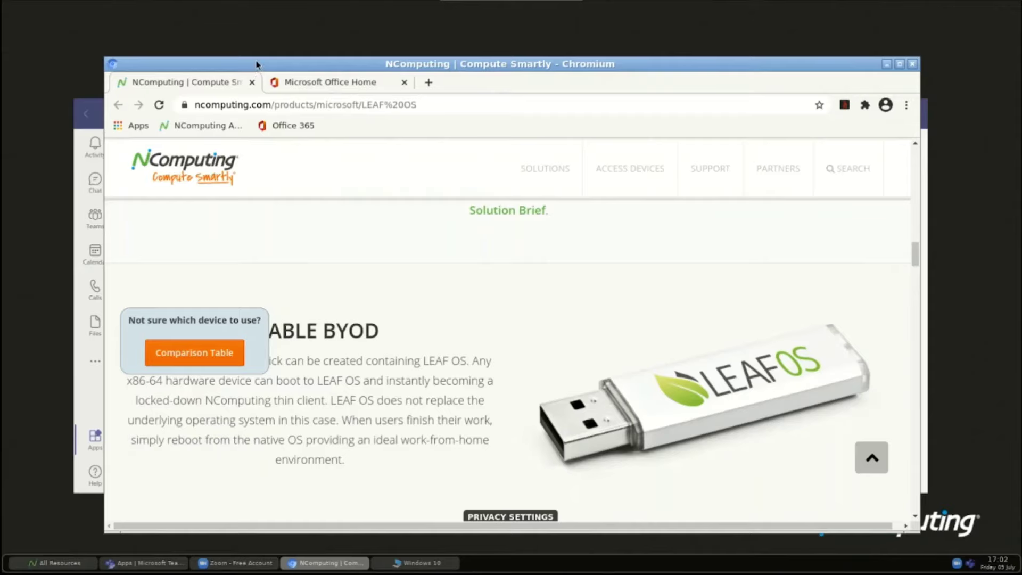
pyautogui.moveTo(290, 68); pyautogui.dragTo(328, 75)
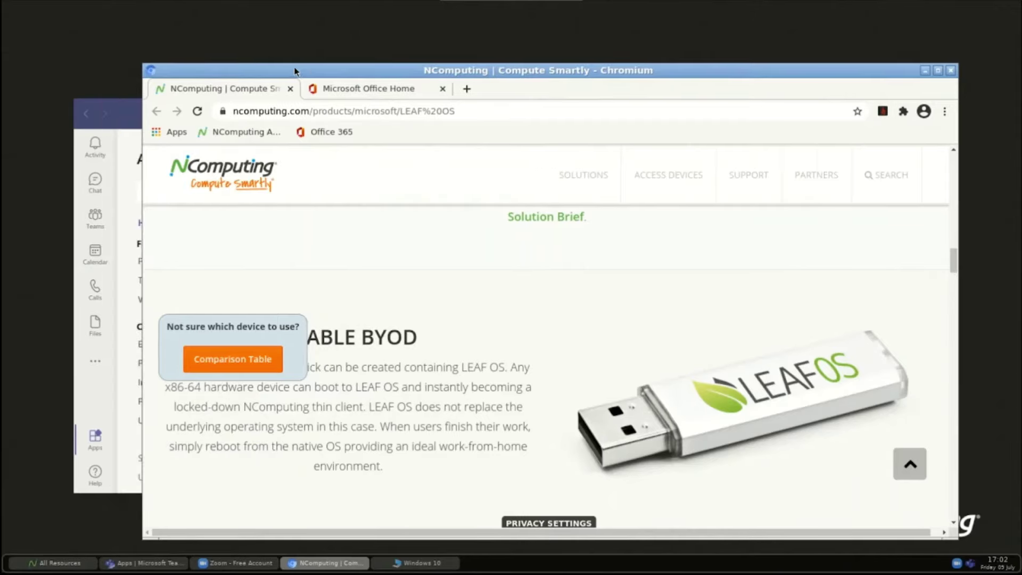
pyautogui.click(346, 89)
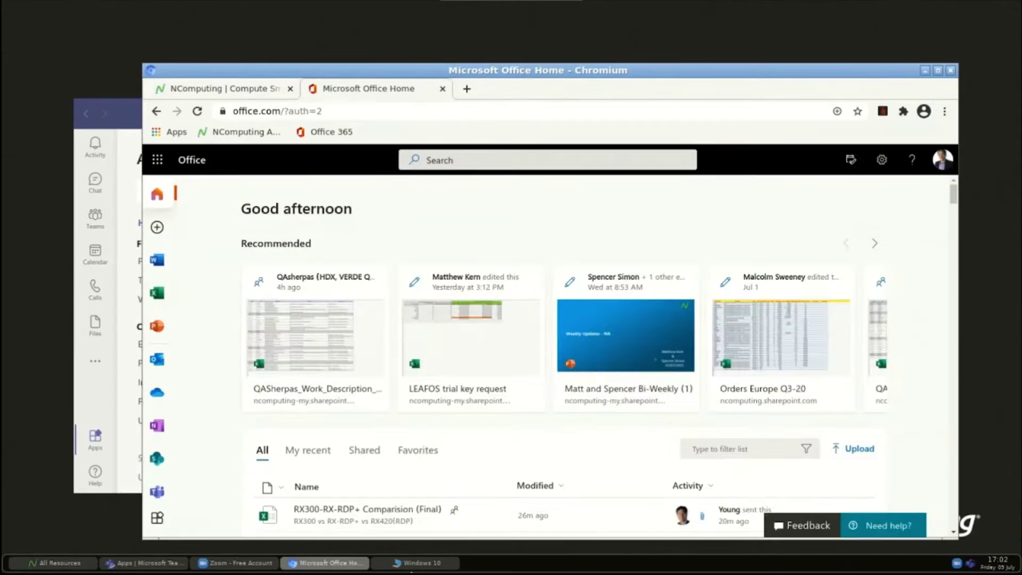
pyautogui.click(412, 565)
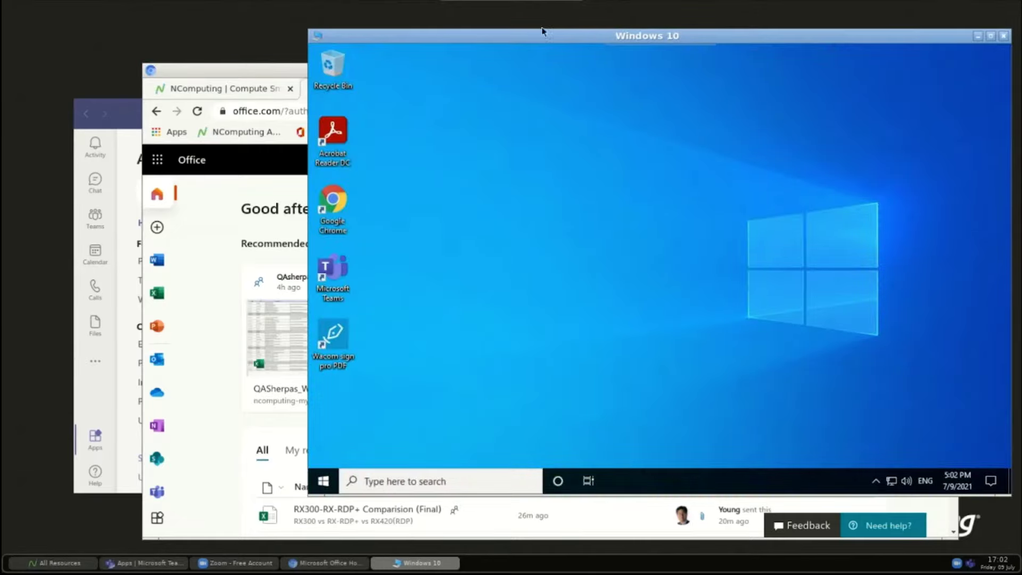
pyautogui.moveTo(557, 33); pyautogui.dragTo(503, 28)
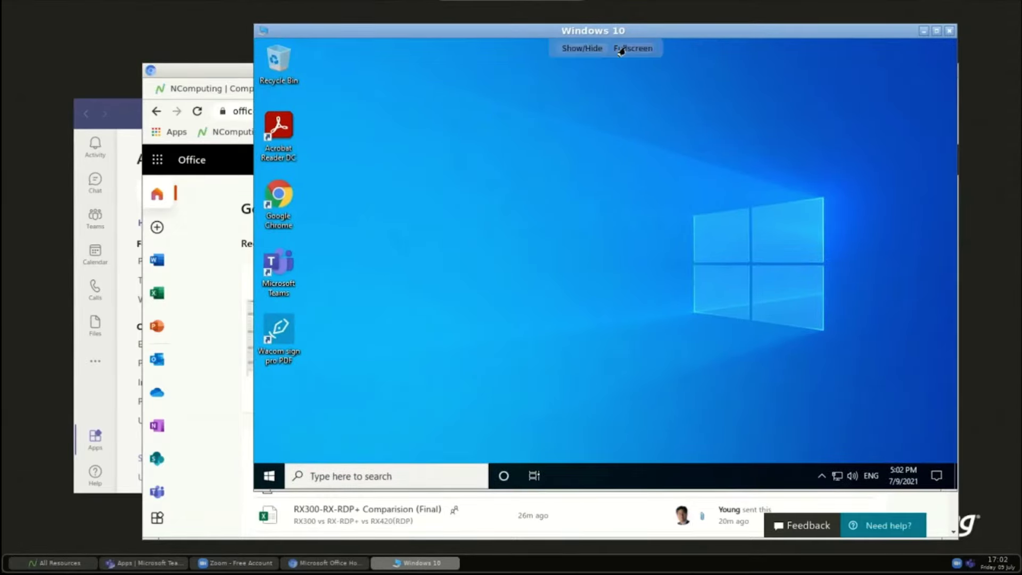
# Toggle the session to full screen and back, then sign out of Windows 10 from Start.
pyautogui.click(620, 49)
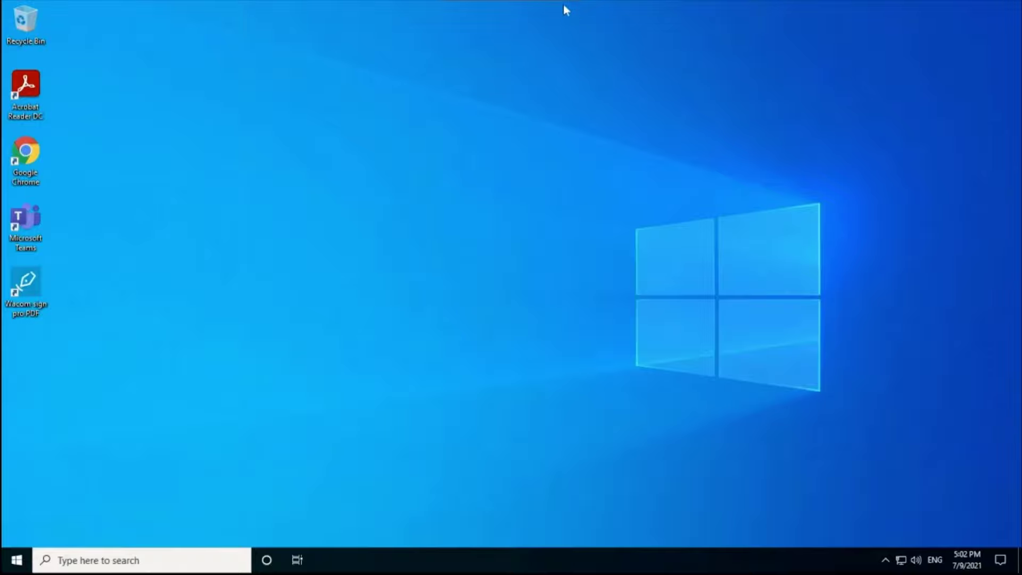
pyautogui.click(538, 9)
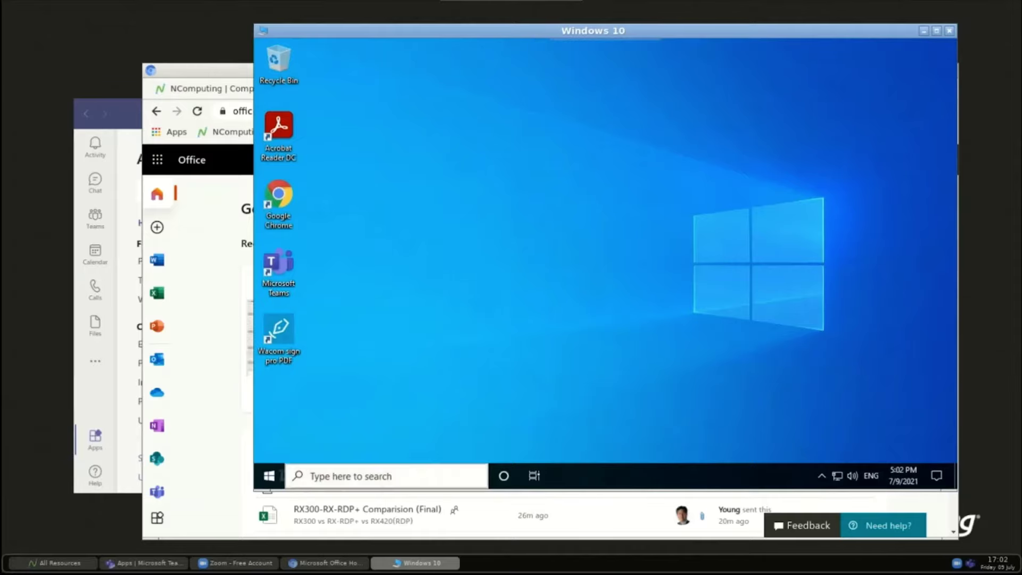
pyautogui.click(270, 476)
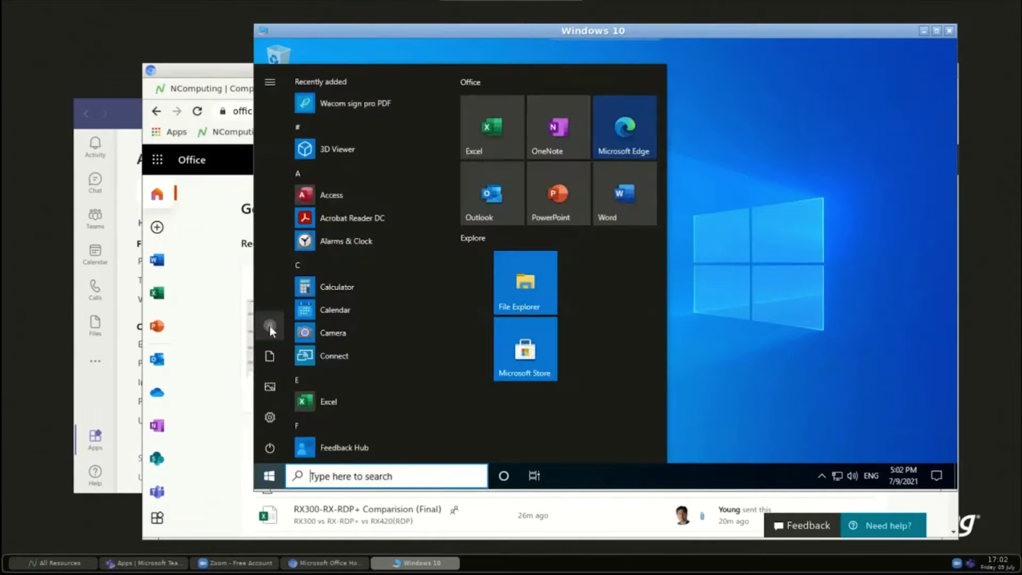
pyautogui.click(269, 326)
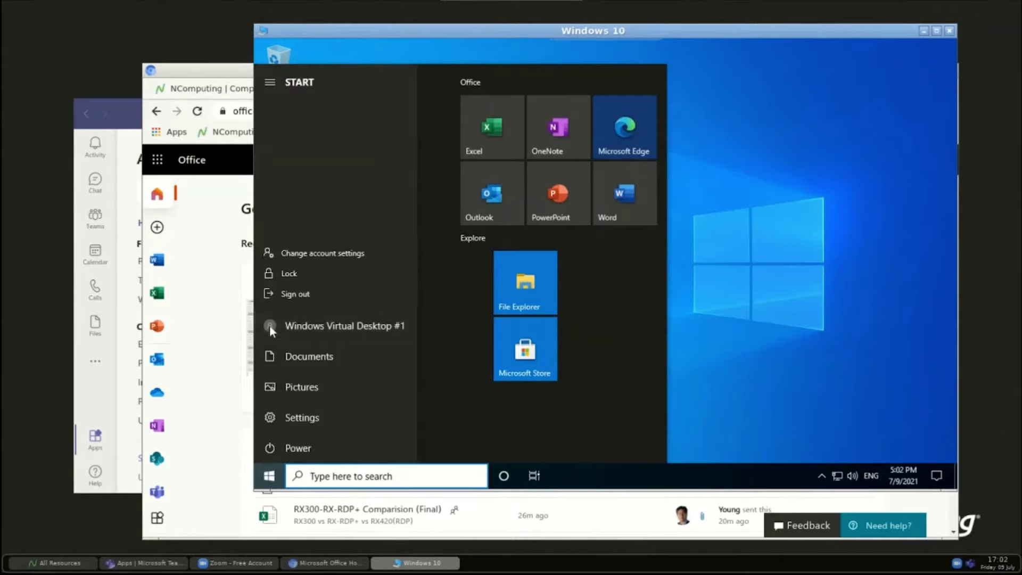
pyautogui.click(304, 295)
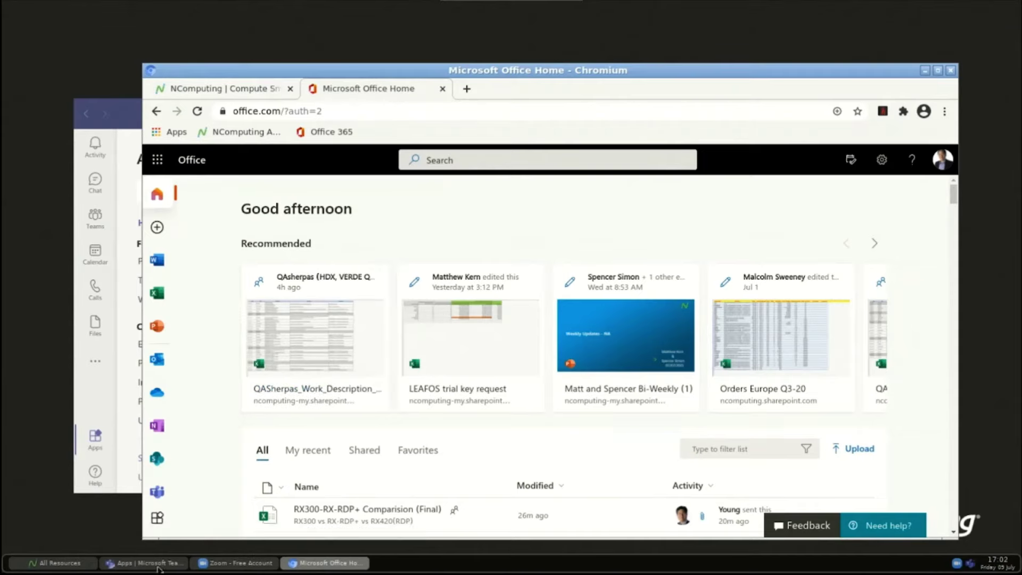
# Log off from the All Resources list and confirm with Yes.
pyautogui.click(63, 562)
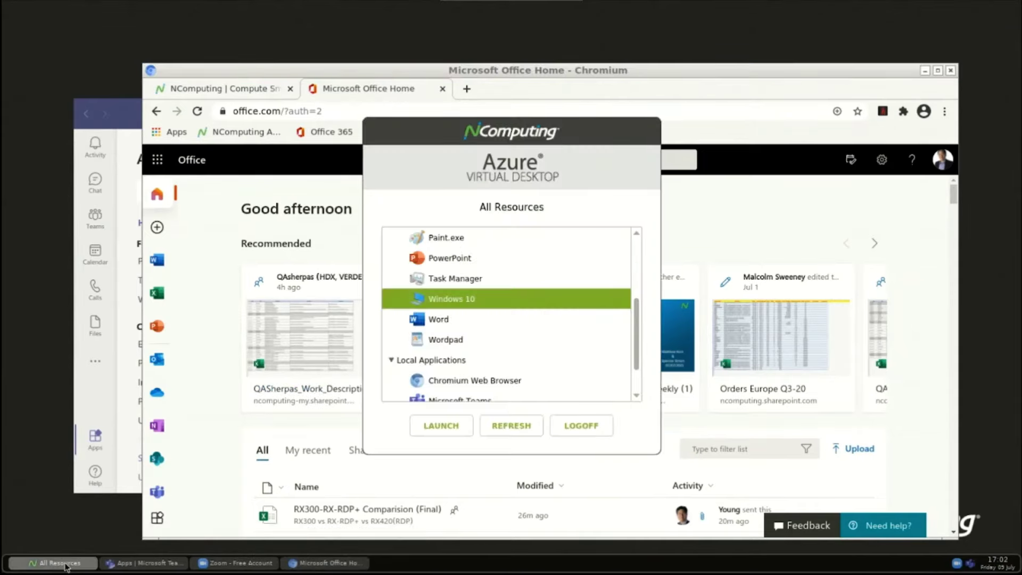
pyautogui.click(577, 433)
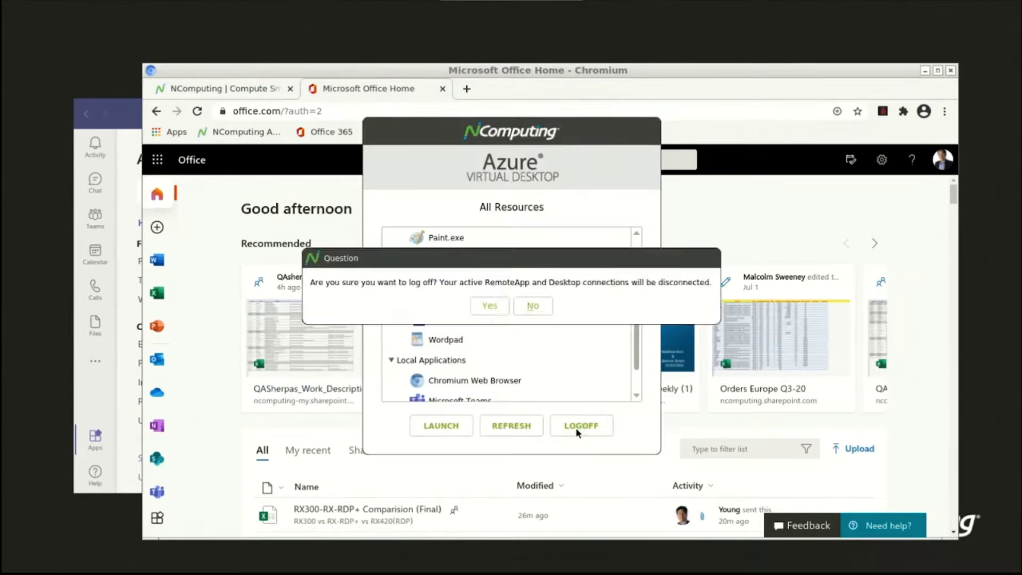
pyautogui.click(489, 306)
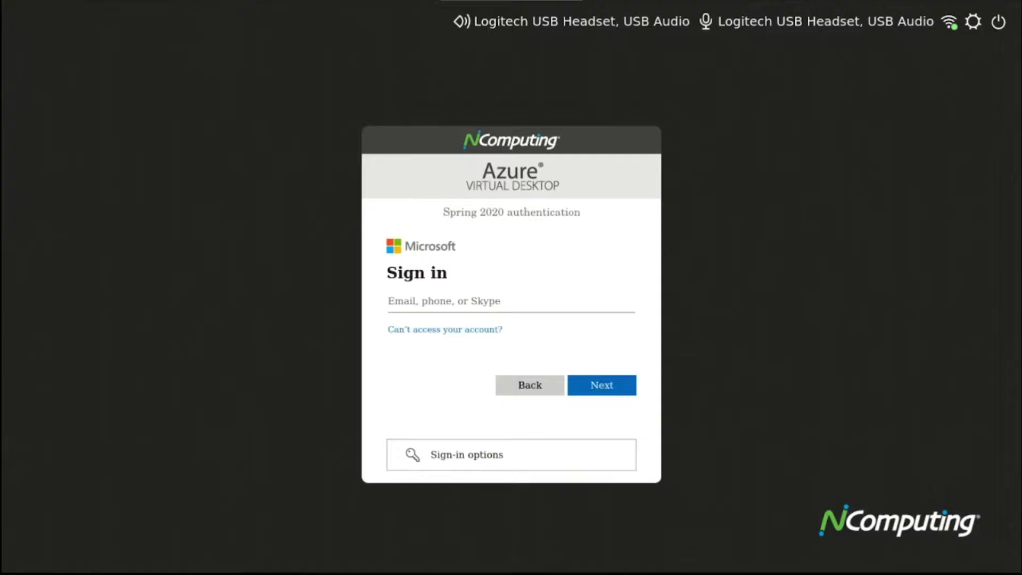
# In Local Applications settings, tick Guest mode for Chromium, Microsoft Teams and Zoom, then apply.
pyautogui.click(973, 22)
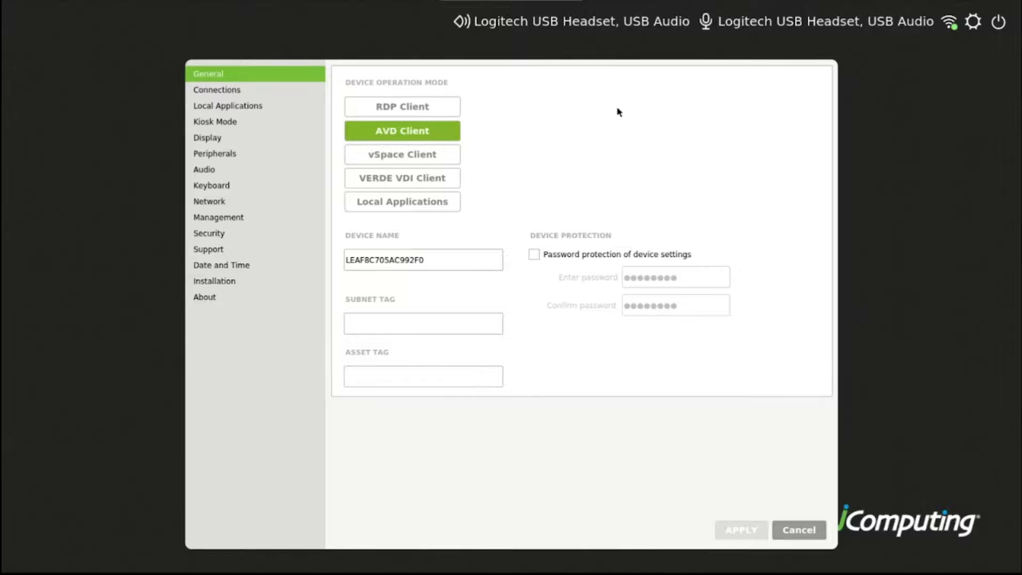
pyautogui.click(245, 90)
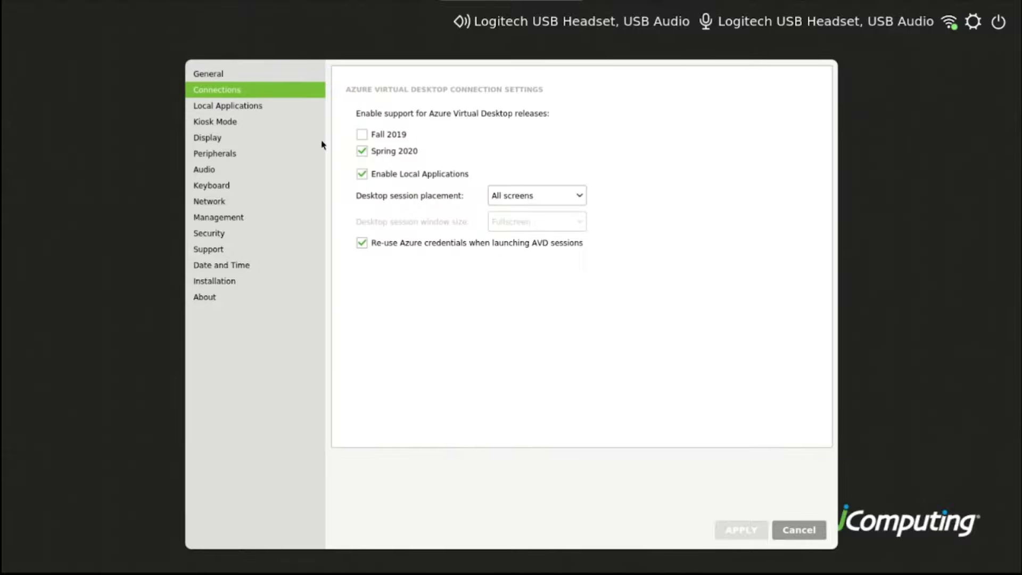
pyautogui.click(242, 107)
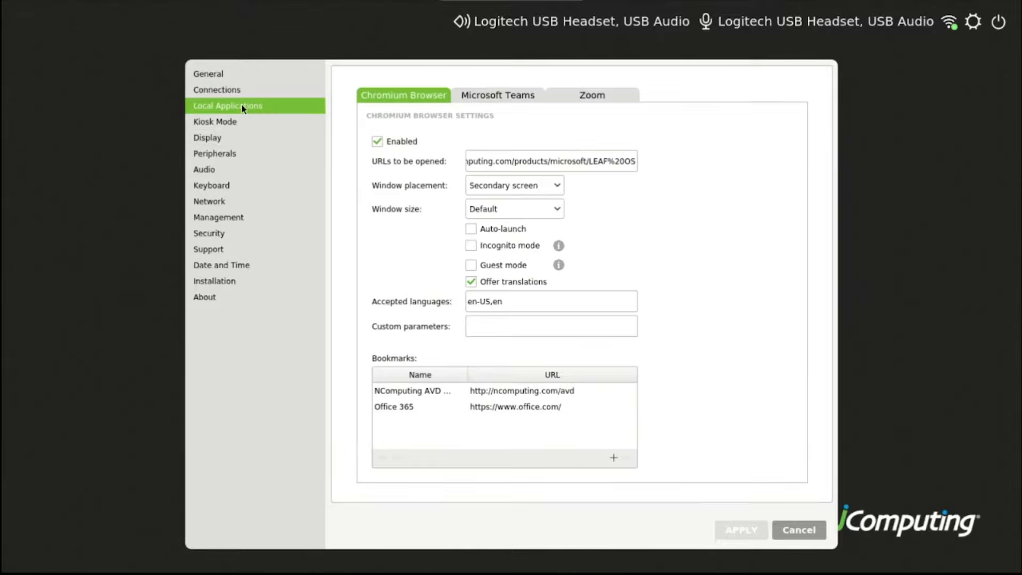
pyautogui.click(471, 265)
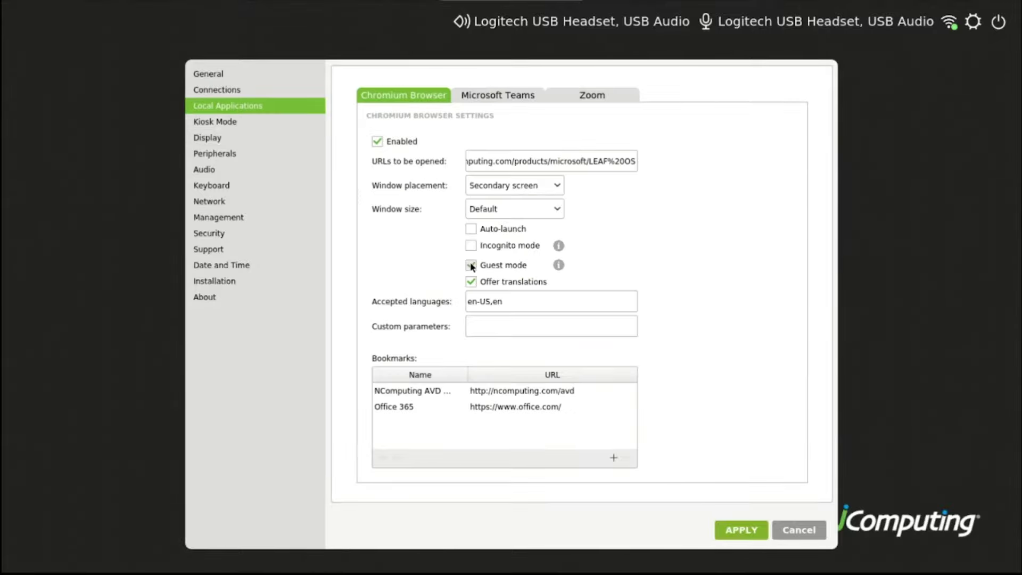
pyautogui.click(485, 97)
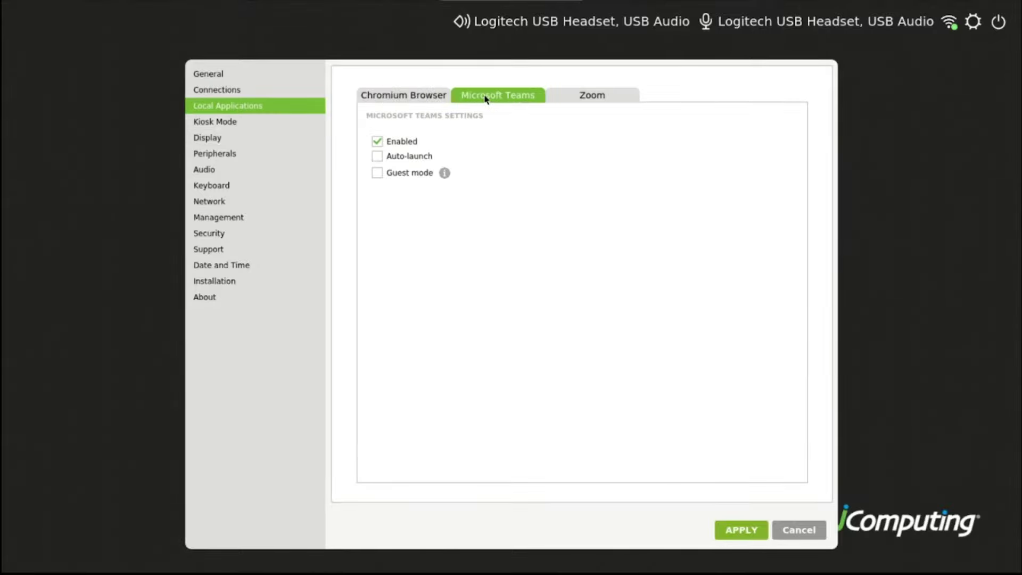
pyautogui.click(586, 95)
pyautogui.click(379, 175)
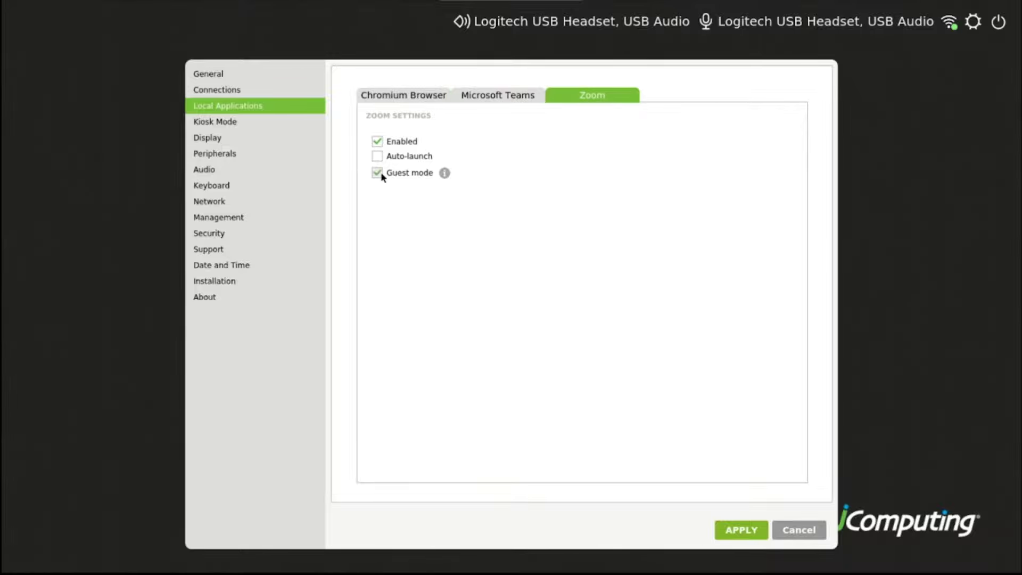
pyautogui.click(740, 529)
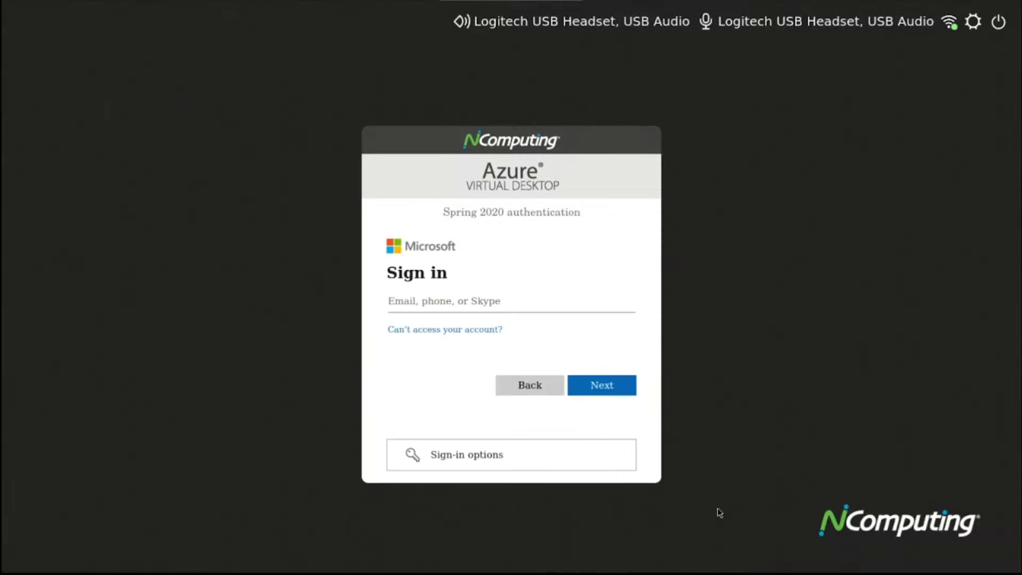
# Sign in with the account e-mail and password, then launch the Chromium Web Browser local app.
pyautogui.click(506, 300)
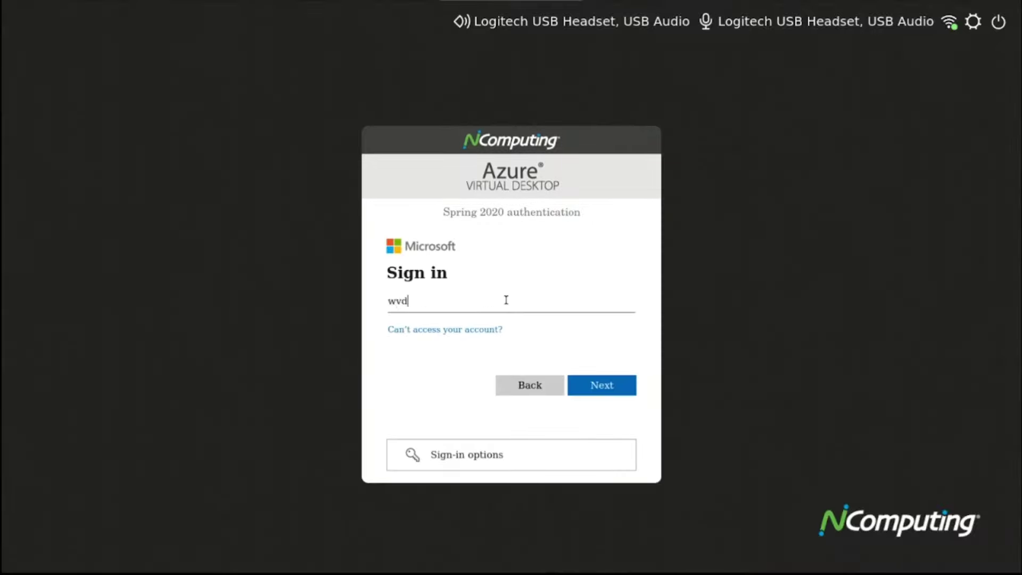
pyautogui.press('Return')
pyautogui.write('•••••')
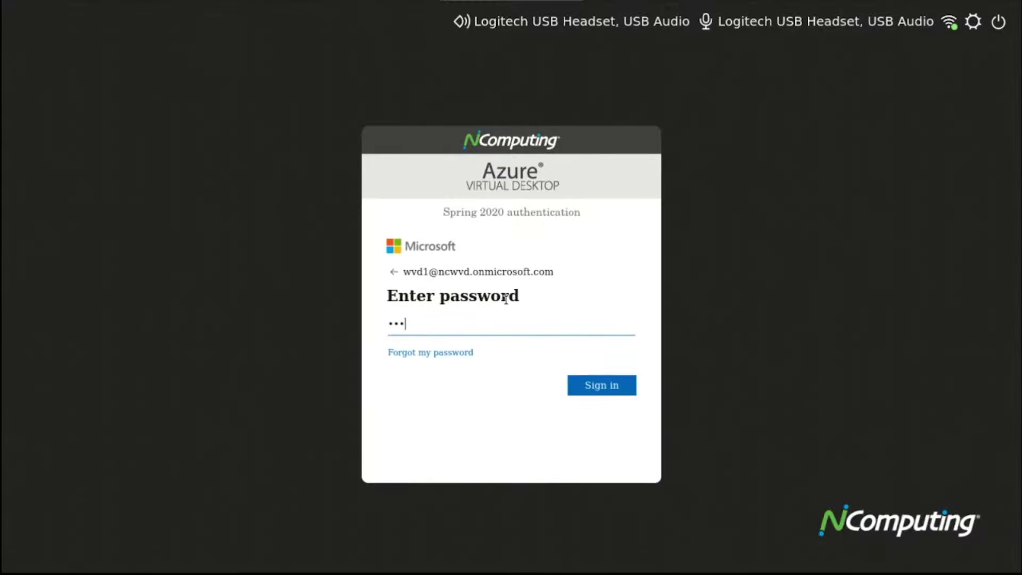
pyautogui.write('•••••••')
pyautogui.press('Return')
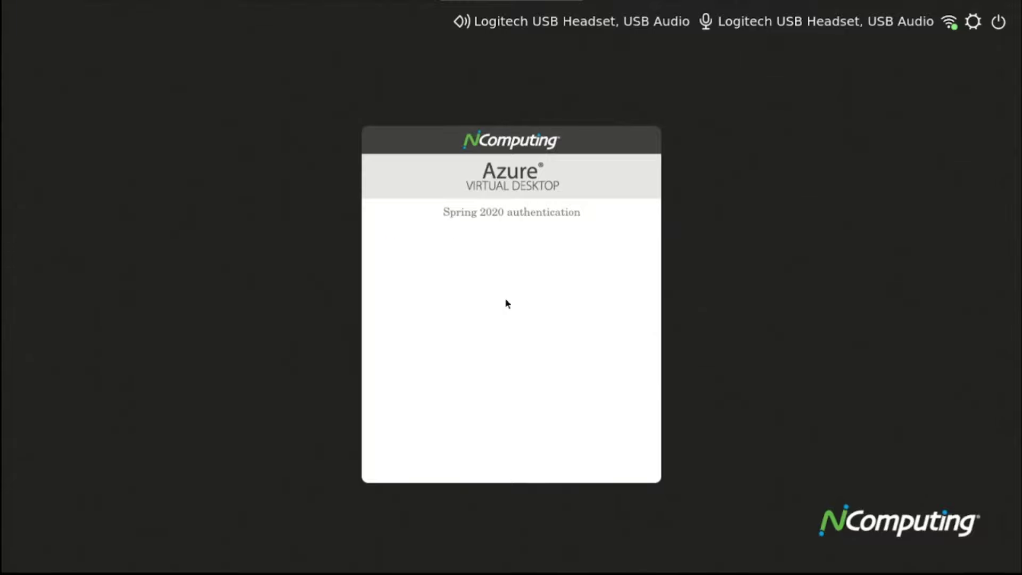
pyautogui.click(447, 282)
pyautogui.click(453, 427)
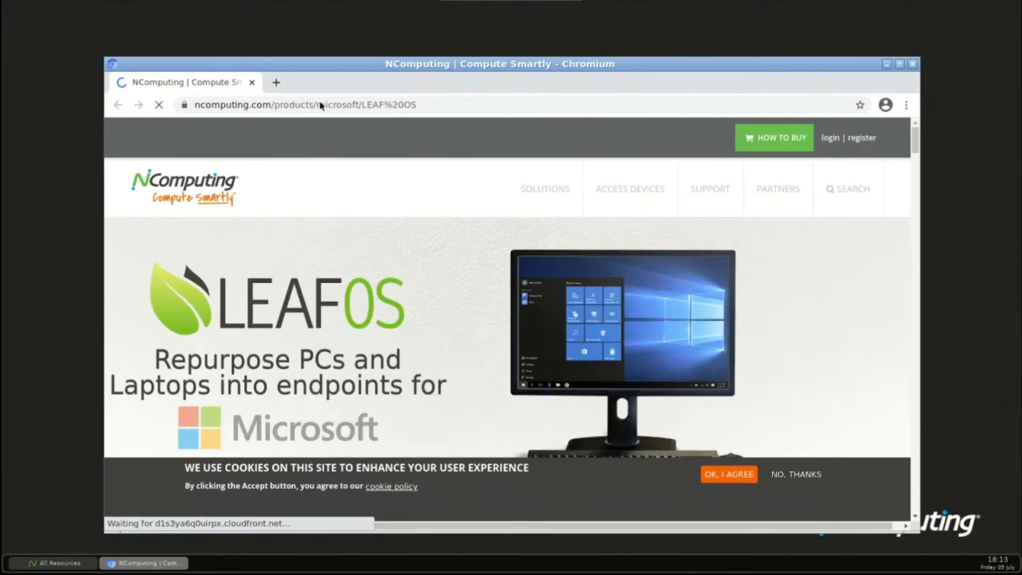
# Minimize Chromium, then launch and close the Microsoft Teams and Zoom local apps in turn.
pyautogui.click(906, 105)
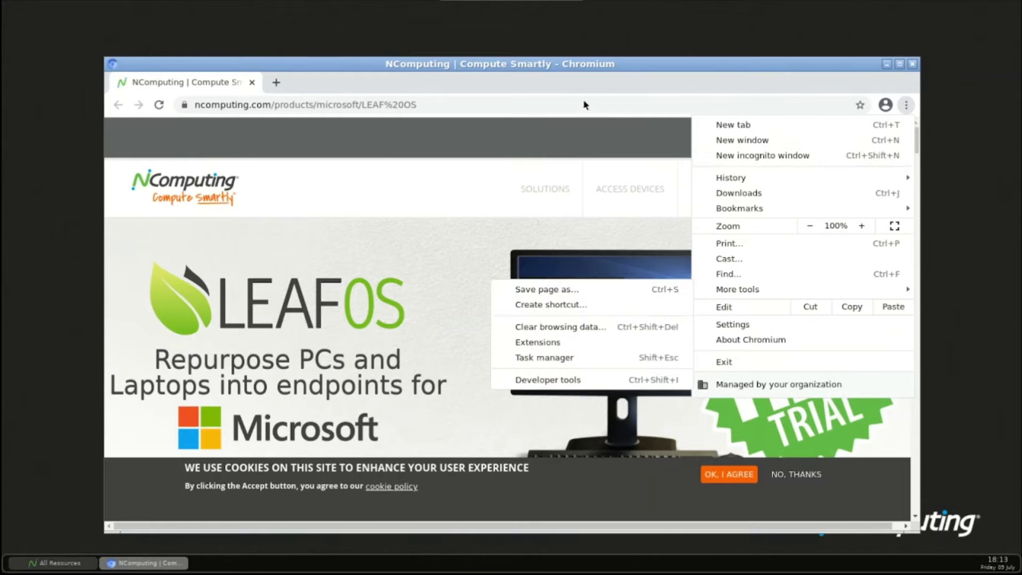
pyautogui.click(573, 139)
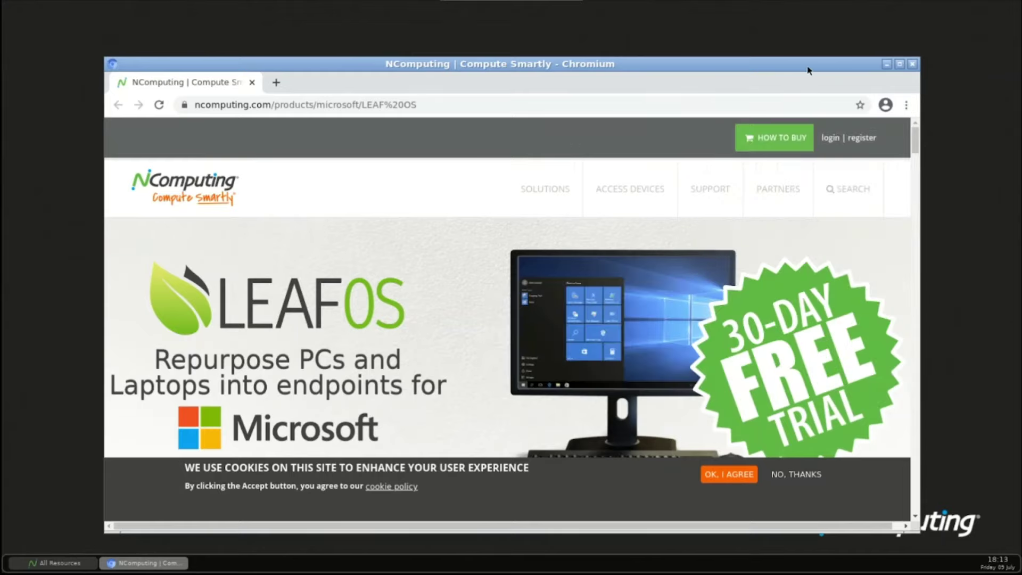
pyautogui.click(891, 64)
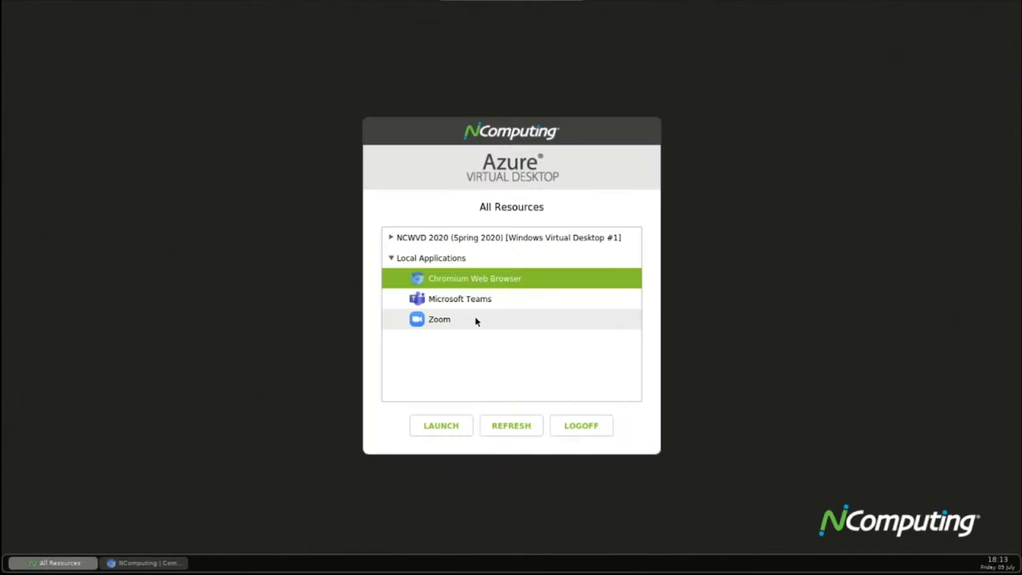
pyautogui.doubleClick(476, 298)
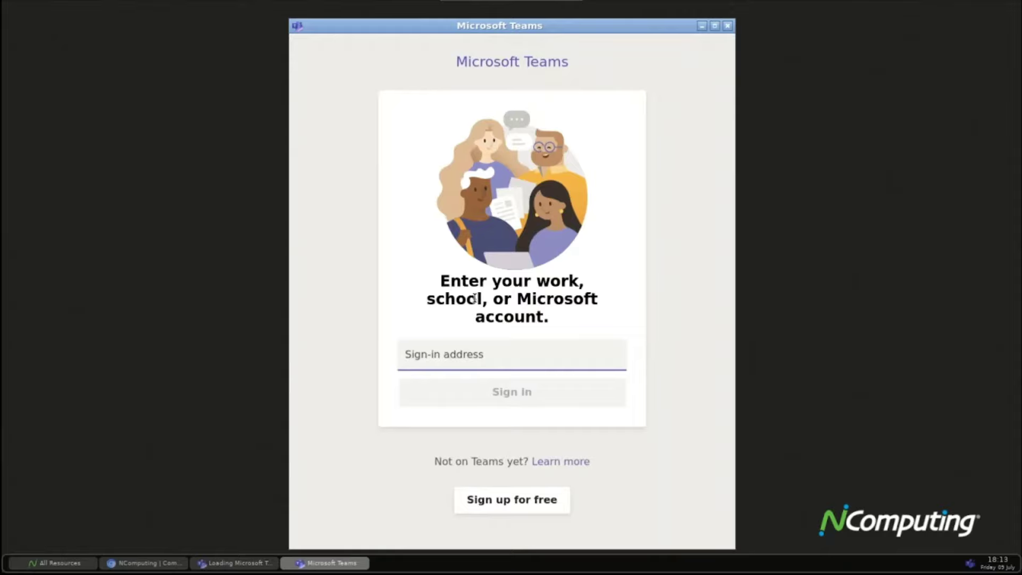
pyautogui.click(728, 27)
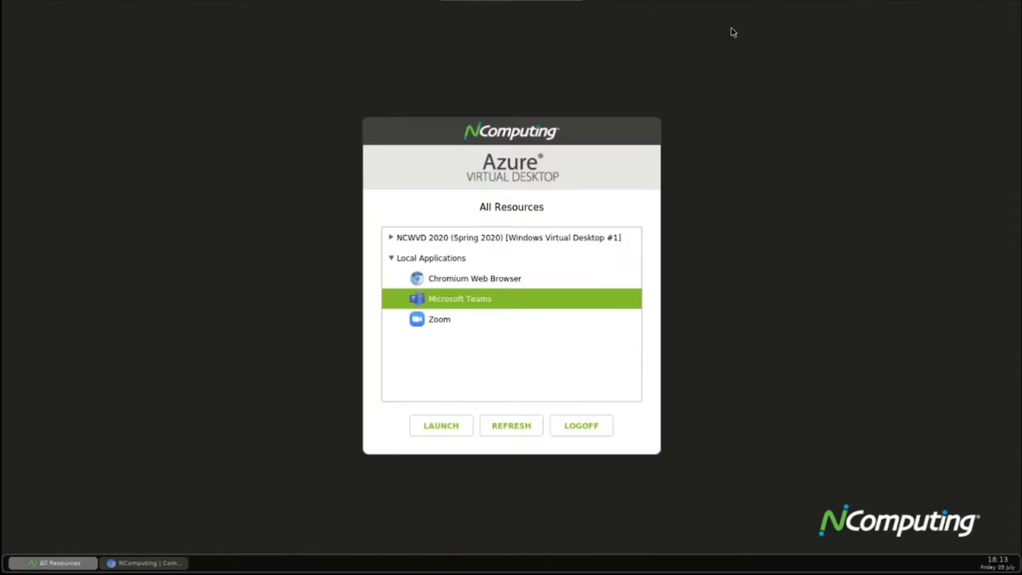
pyautogui.doubleClick(434, 324)
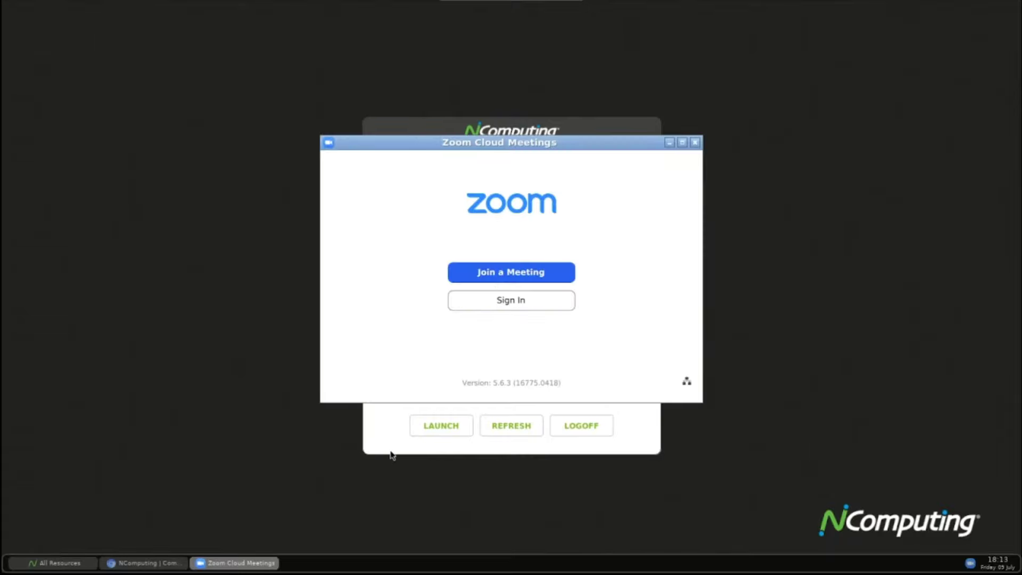
pyautogui.click(695, 142)
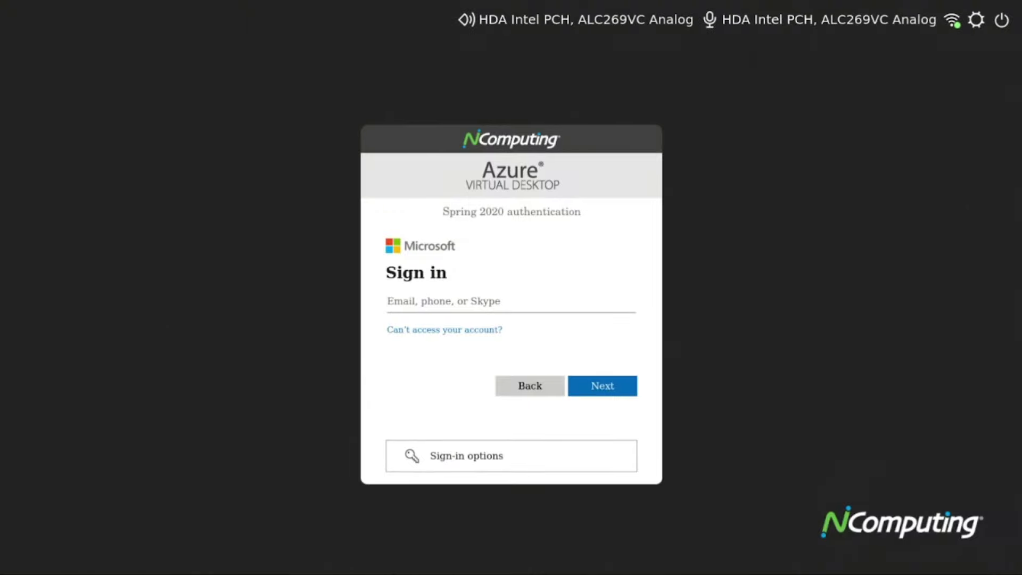
# From the Support settings, collect troubleshooting logs onto the /dev/sdc2 SANDISK USB drive.
pyautogui.click(976, 19)
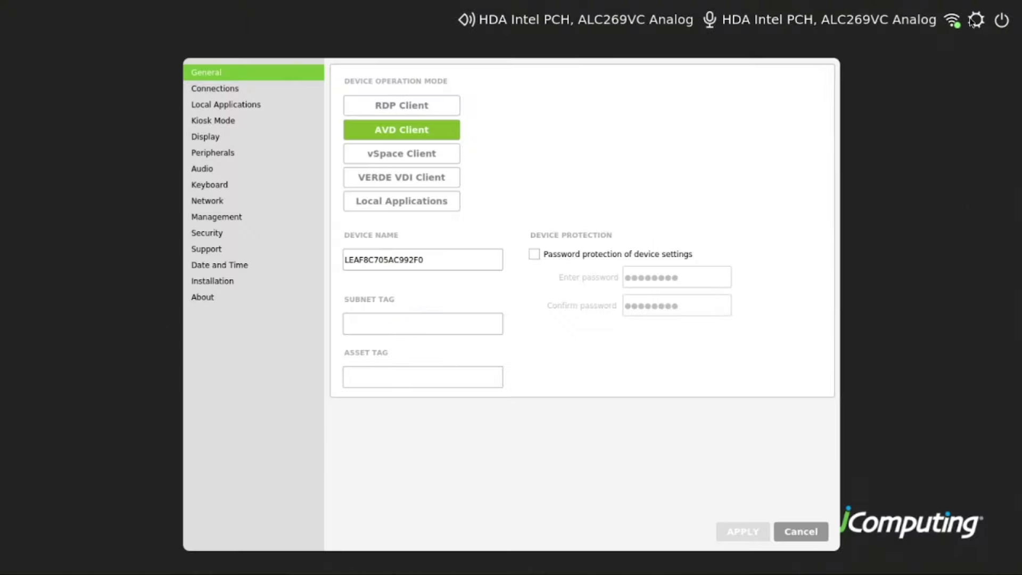
pyautogui.click(213, 250)
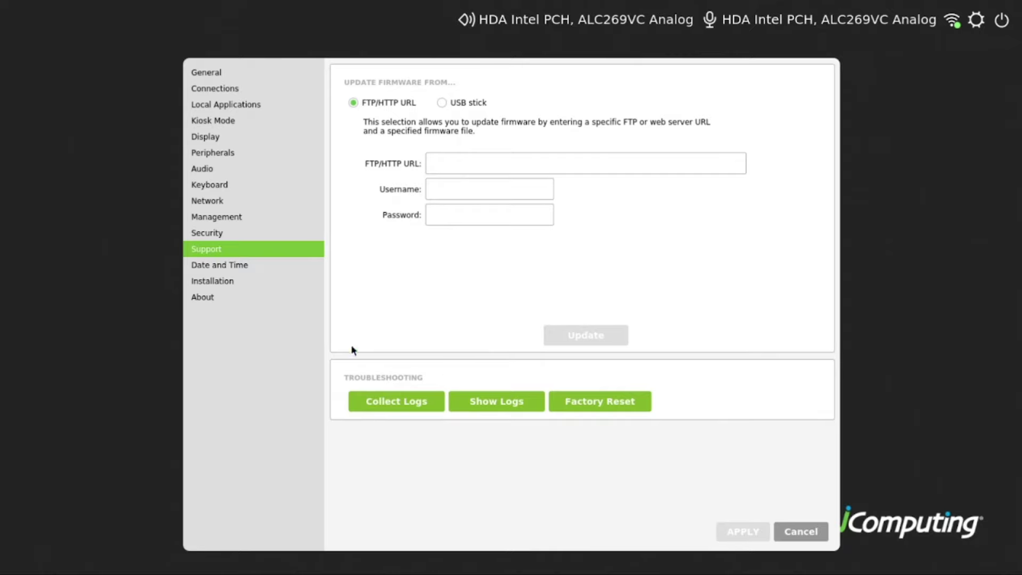
pyautogui.click(402, 401)
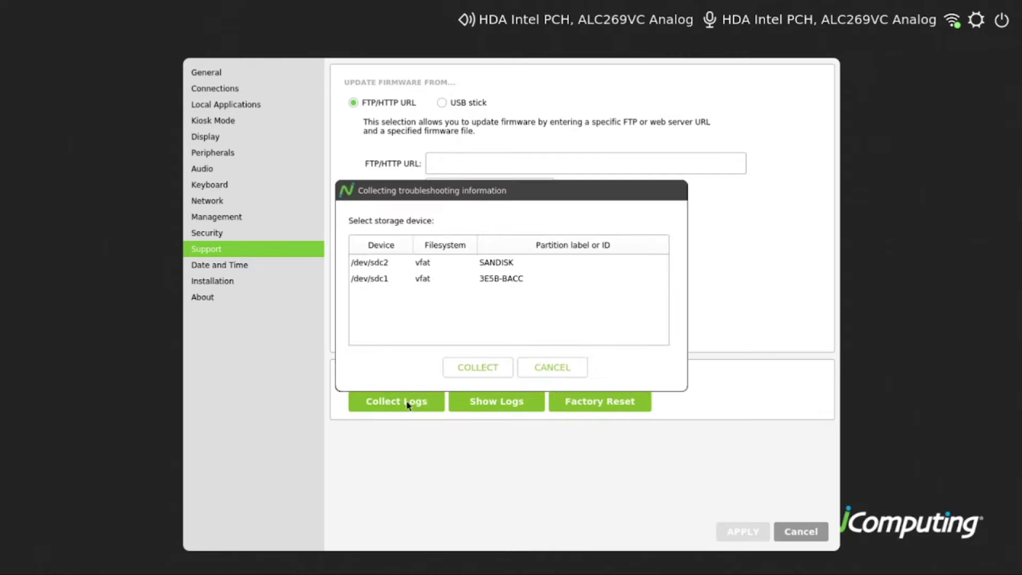
pyautogui.click(503, 263)
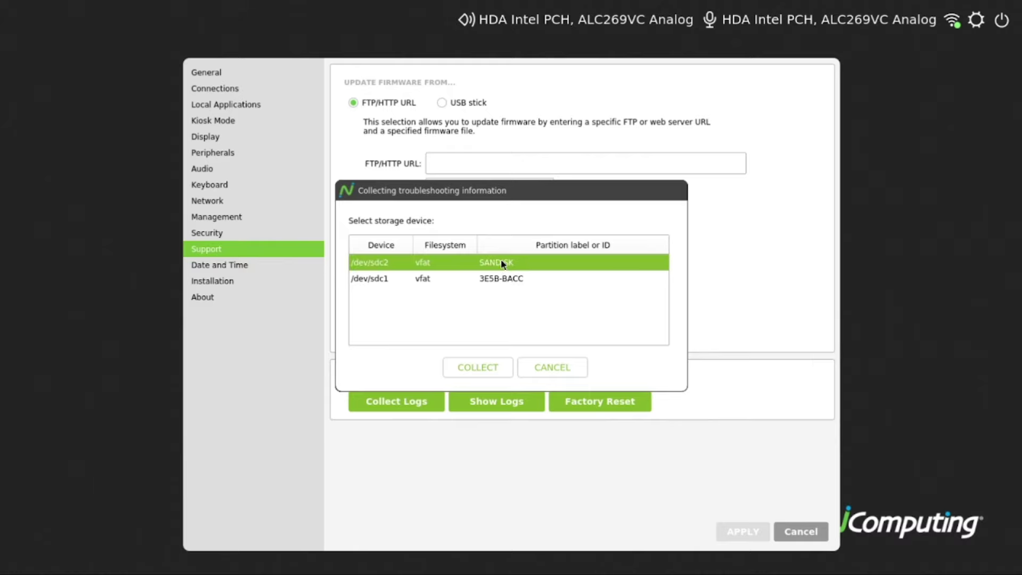
pyautogui.click(478, 369)
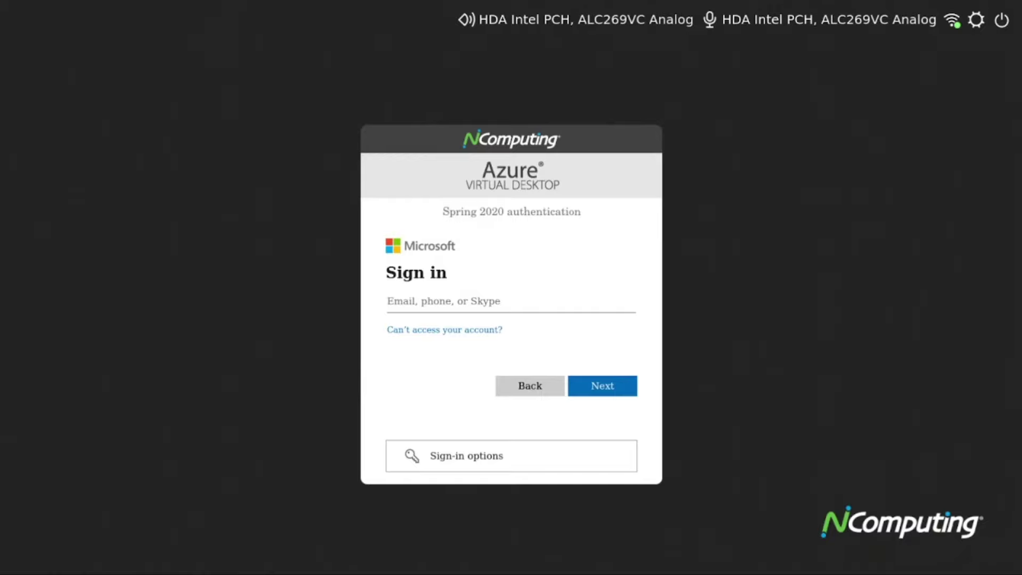
# From the Installation settings page, begin installing LEAFOS(X86) to internal storage.
pyautogui.click(981, 23)
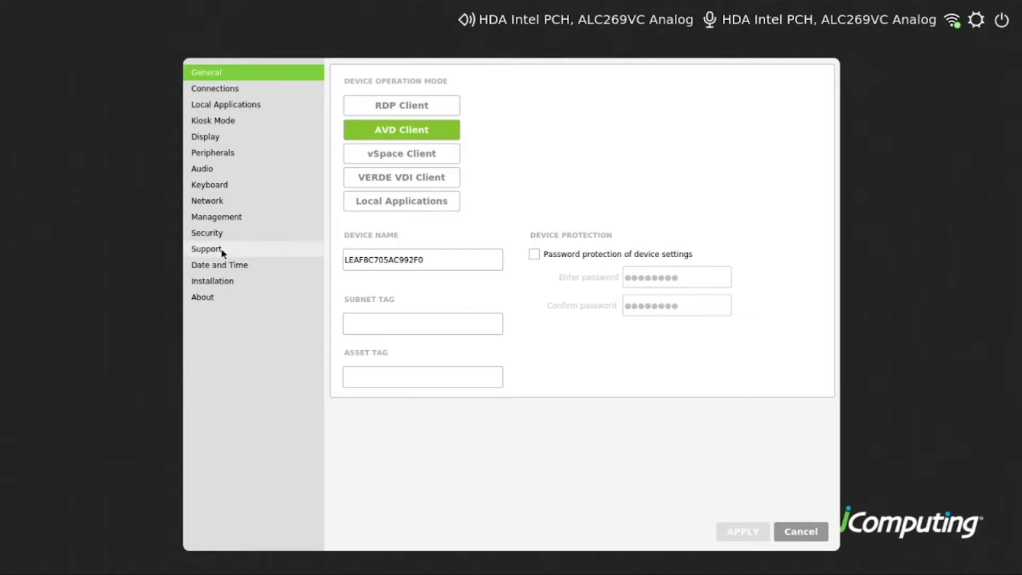
pyautogui.click(221, 285)
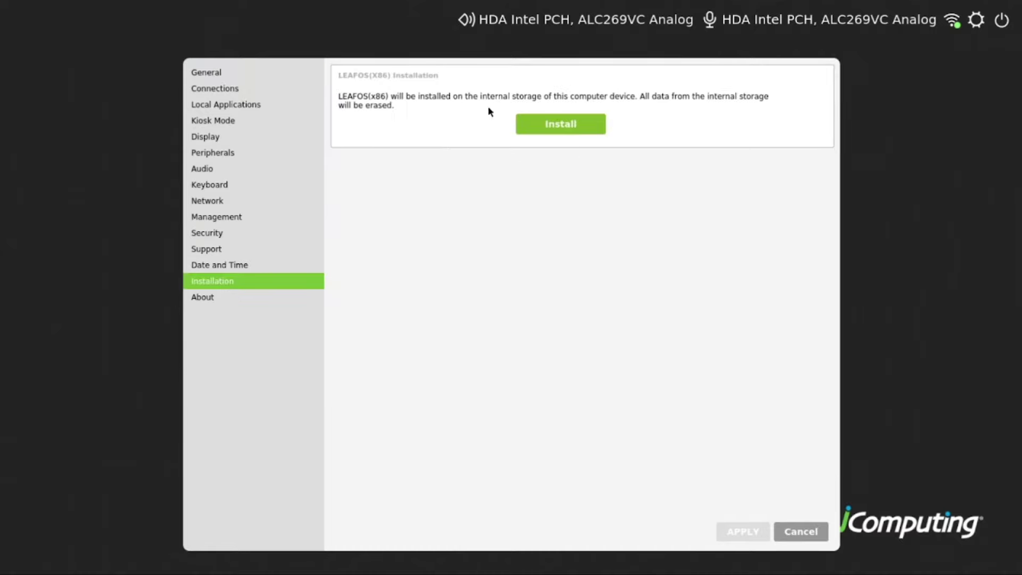
pyautogui.click(557, 128)
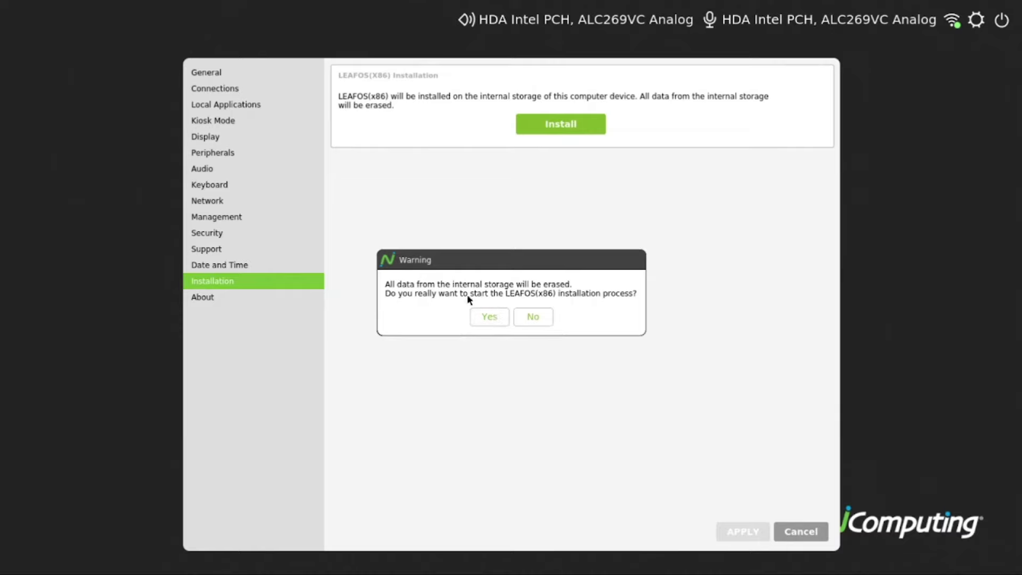
# Confirm the warning that internal storage will be erased, starting the LEAFOS(X86) installer.
pyautogui.click(489, 318)
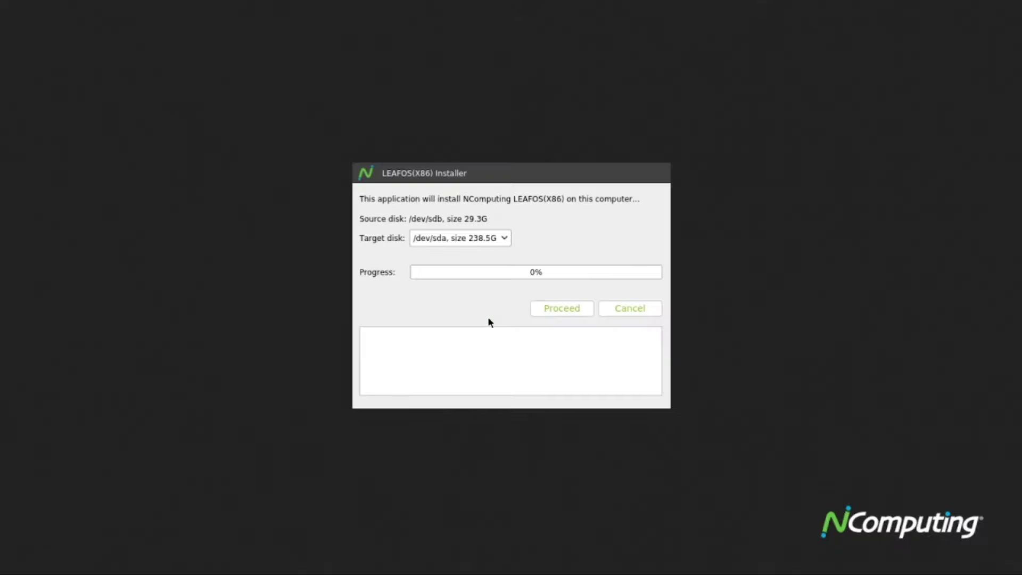